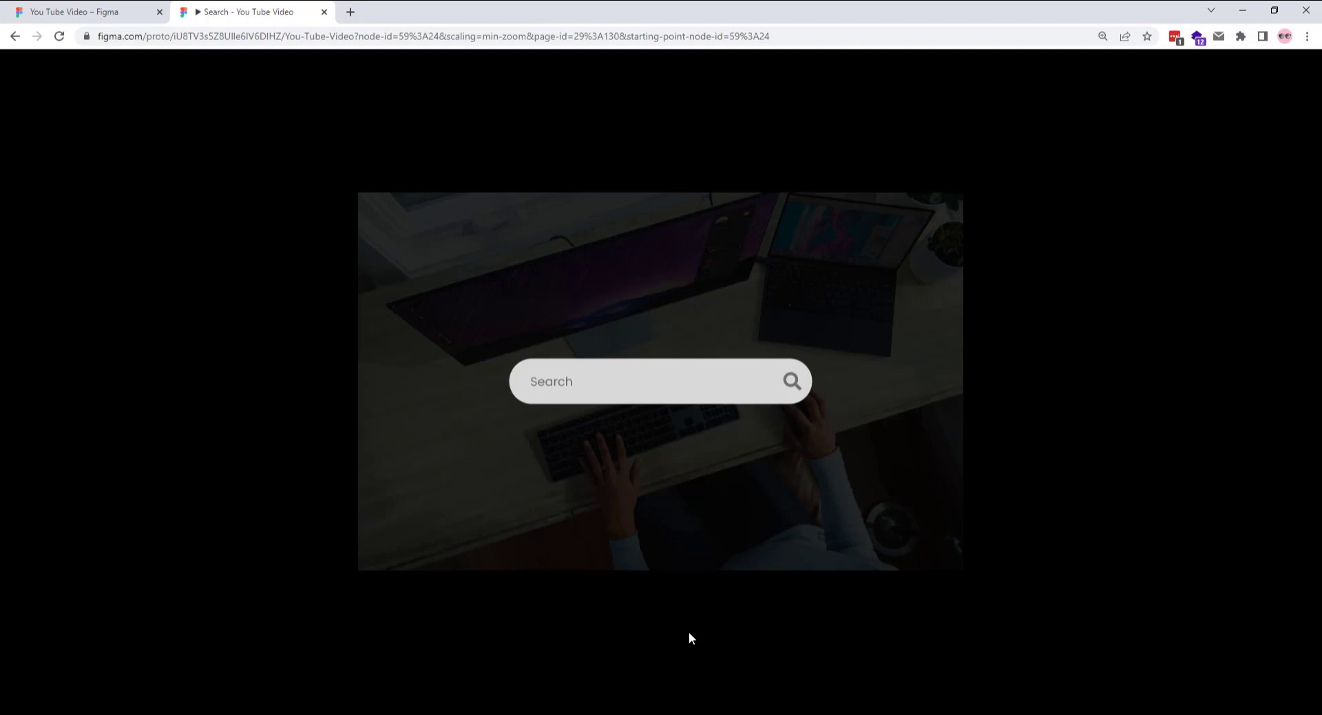
# Step: Preview the search bar prototype by expanding and collapsing the bar, and close the preview
pyautogui.click(654, 388)
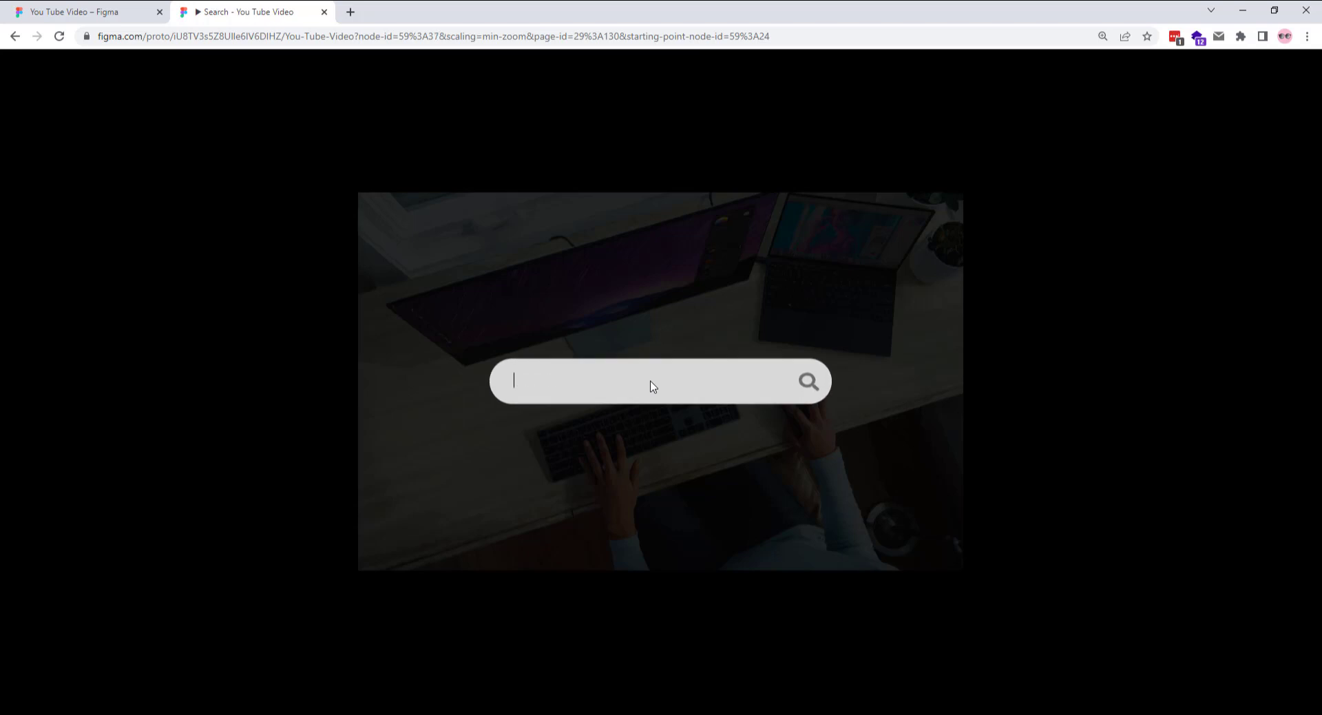
pyautogui.click(653, 386)
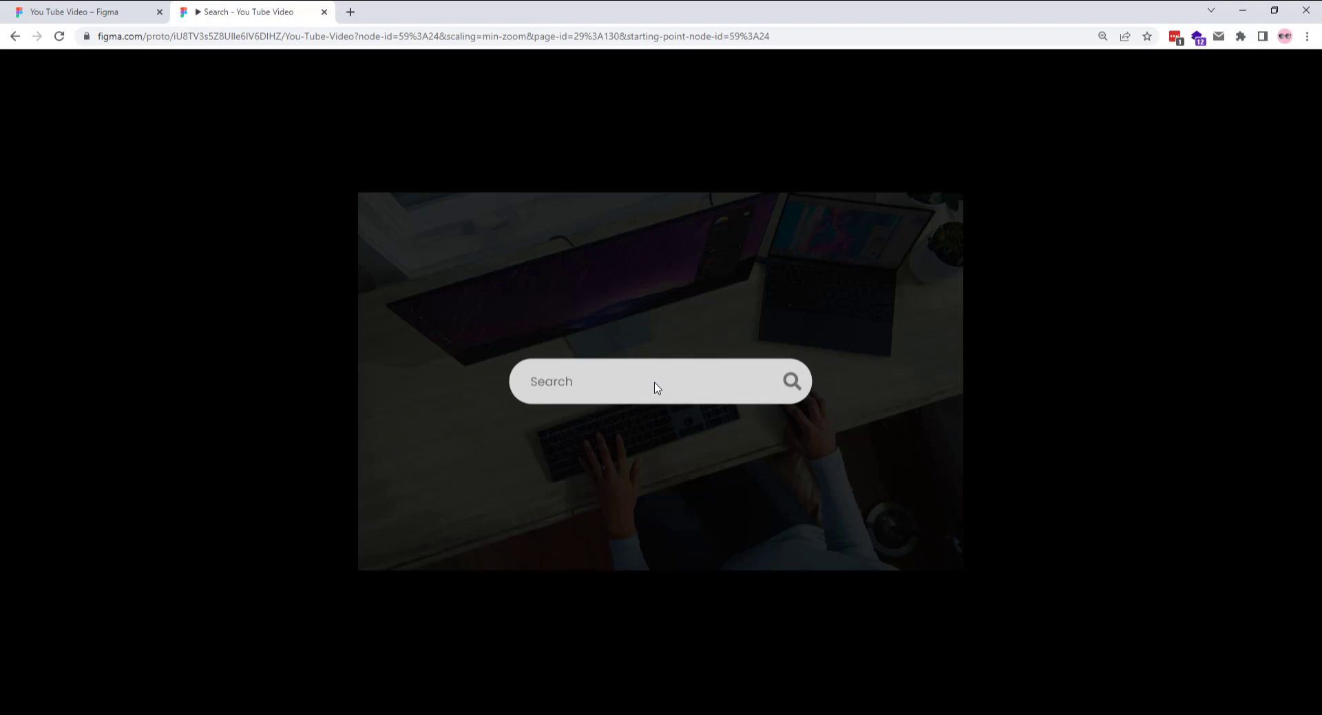
pyautogui.hotkey('ctrl', 'w')
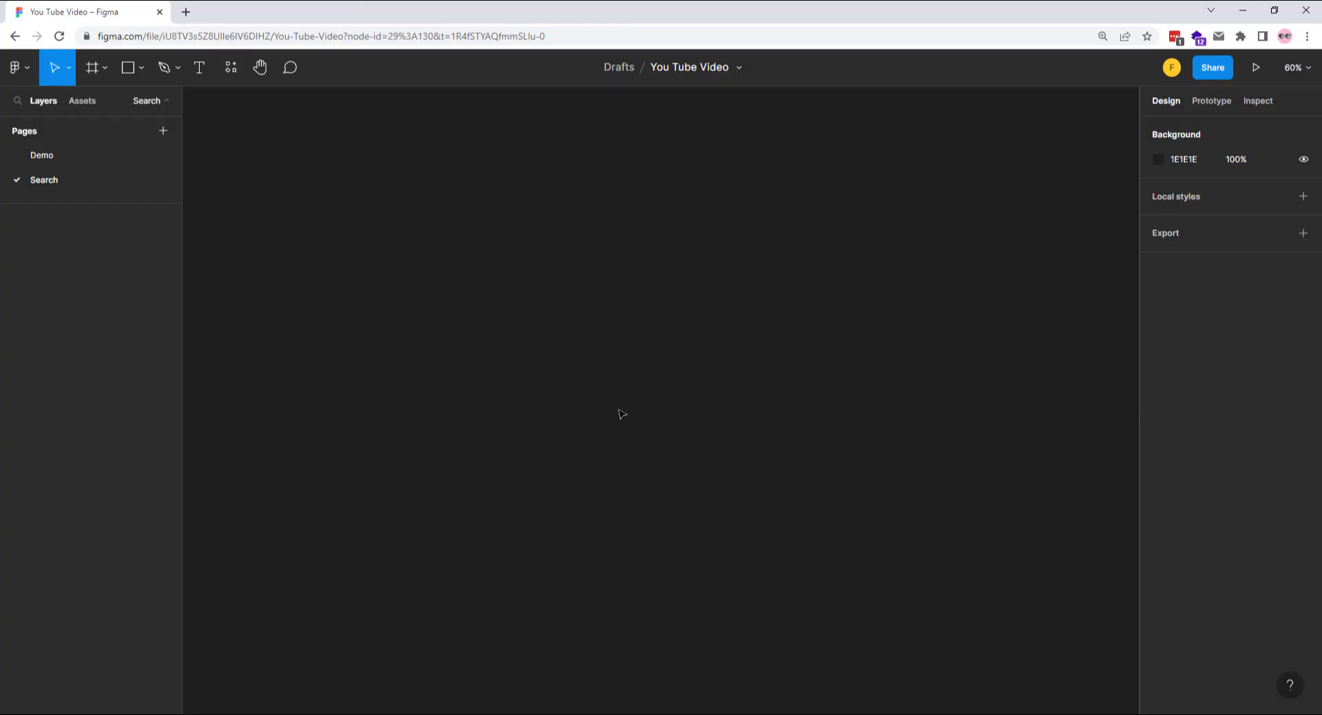
# Step: Draw a frame on the empty Search page and set its size to 800 × 500
pyautogui.press('f')
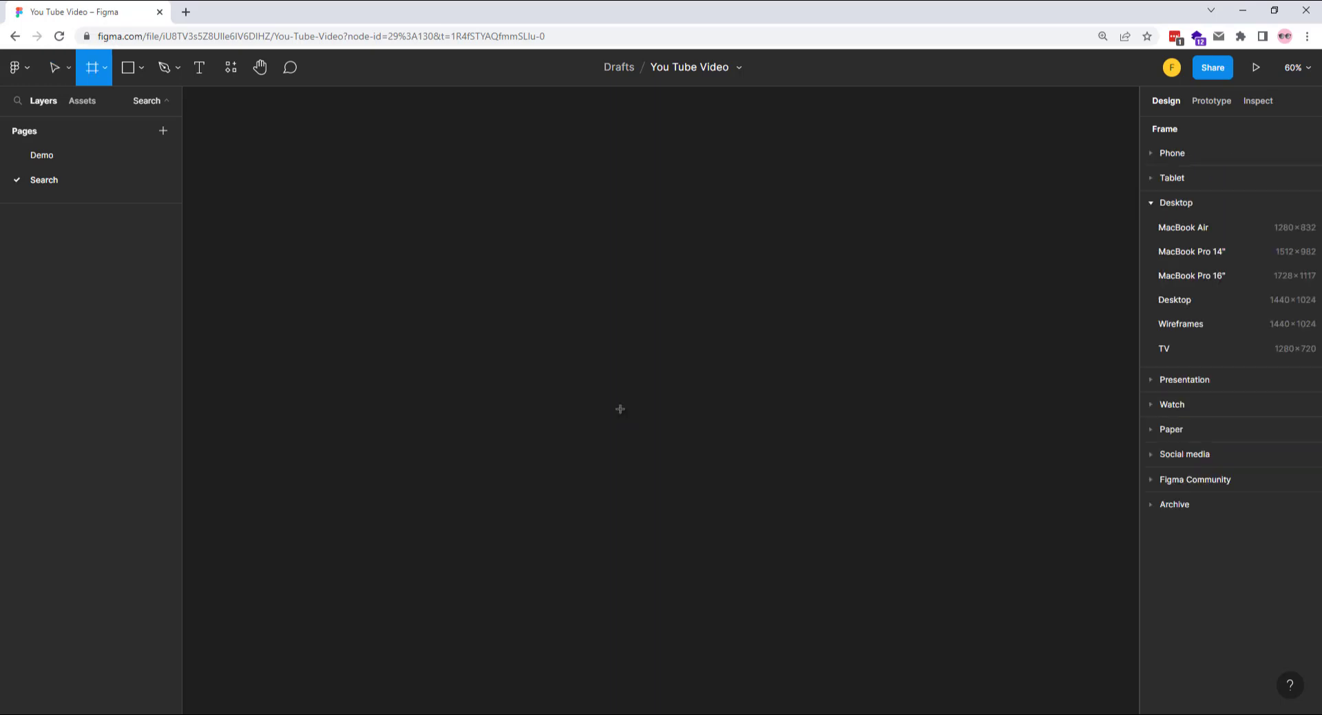
pyautogui.moveTo(482, 242); pyautogui.dragTo(637, 328)
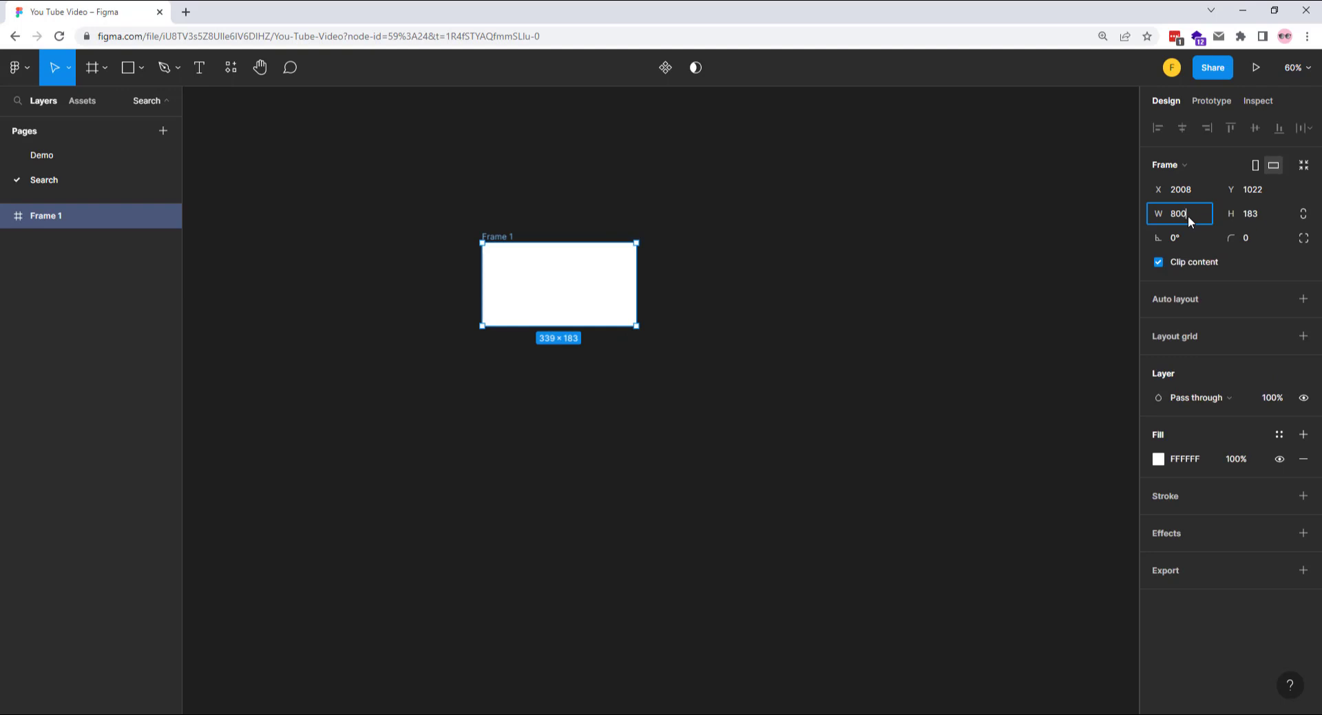
pyautogui.press('Return')
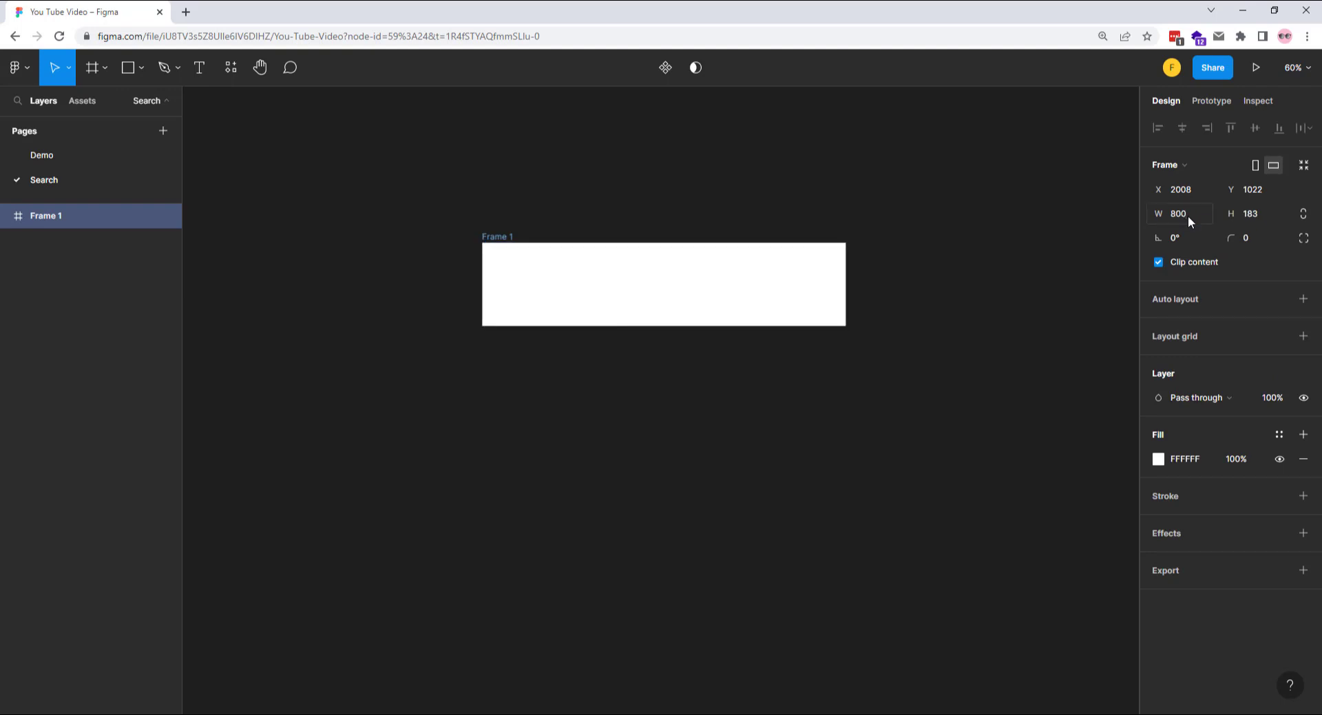
pyautogui.click(1253, 213)
pyautogui.write('500')
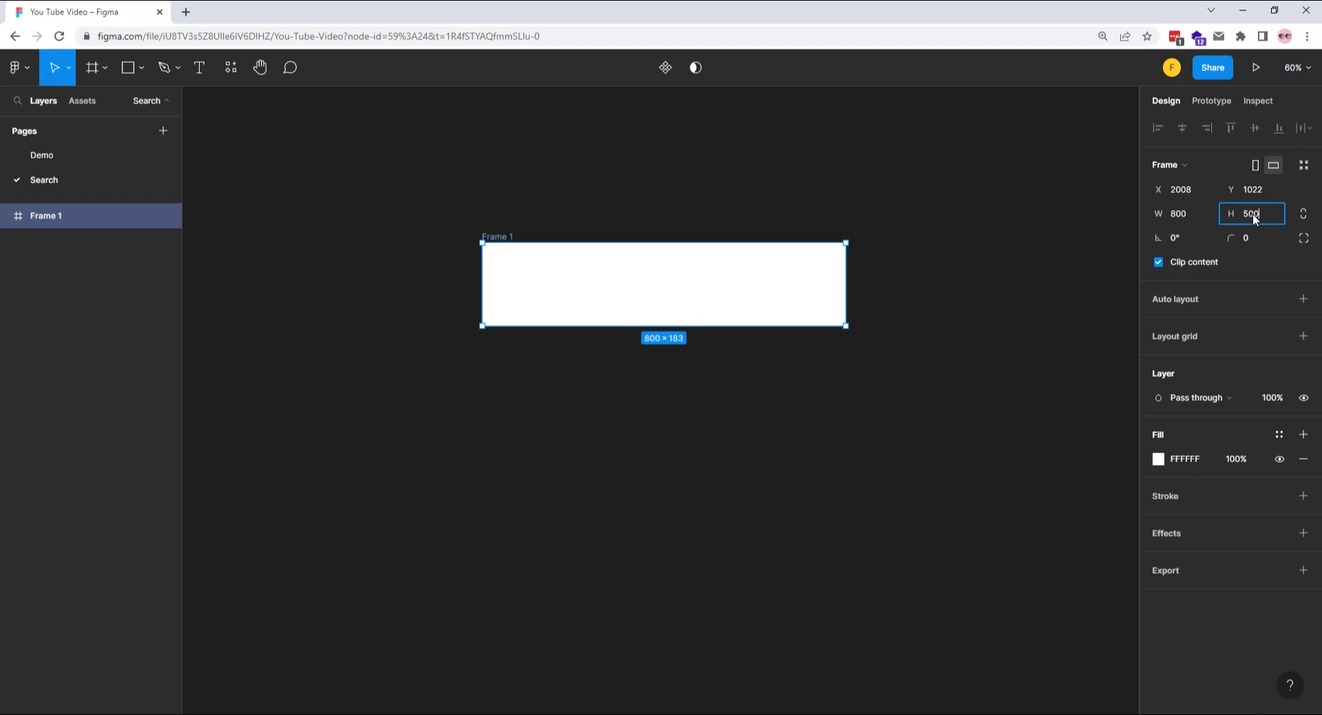
pyautogui.press('Return')
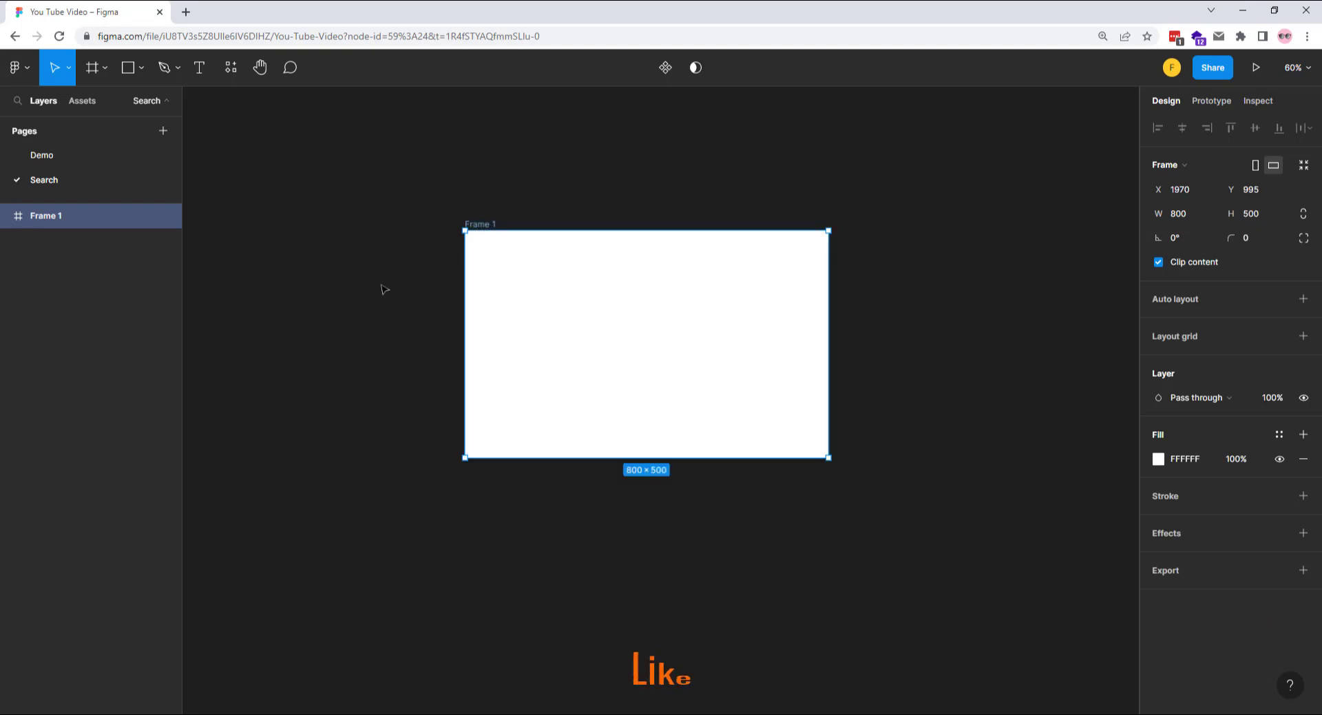
# Step: Change the frame's fill to the image bg.jpg and lower its exposure and contrast to the minimum
pyautogui.click(1157, 458)
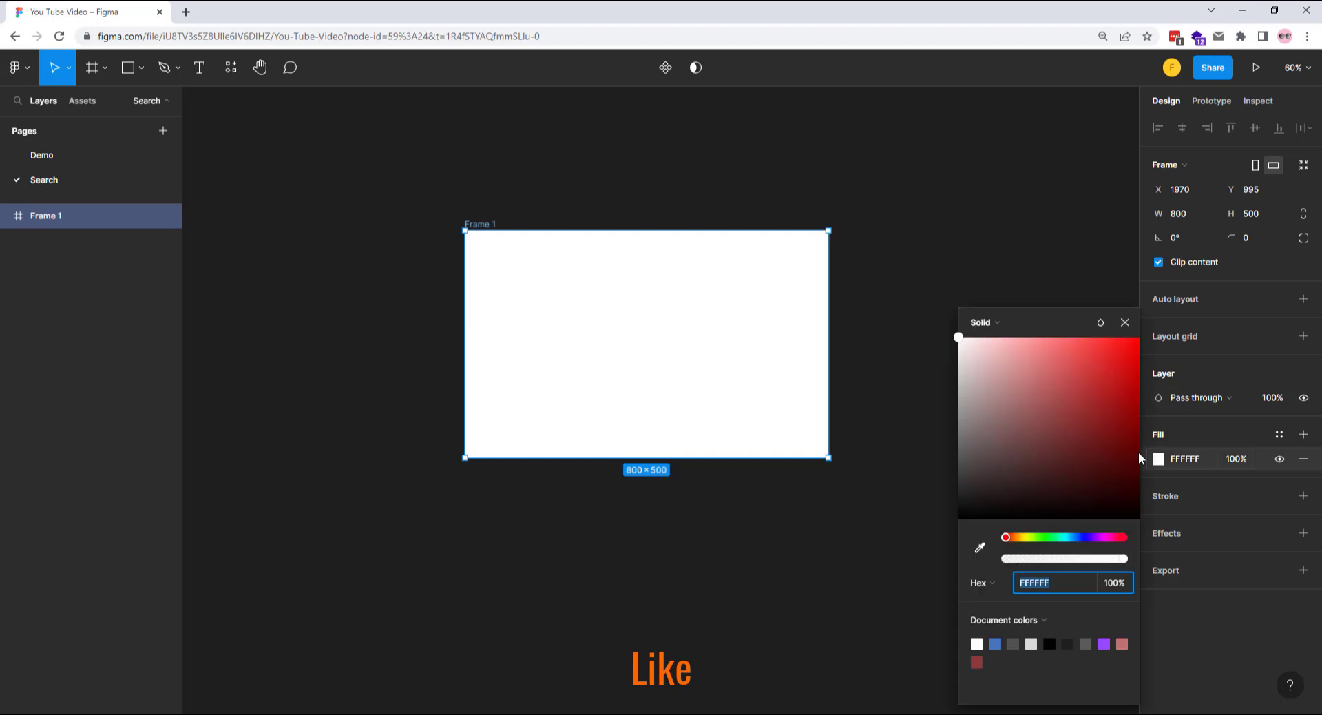
pyautogui.click(1007, 322)
pyautogui.click(1014, 412)
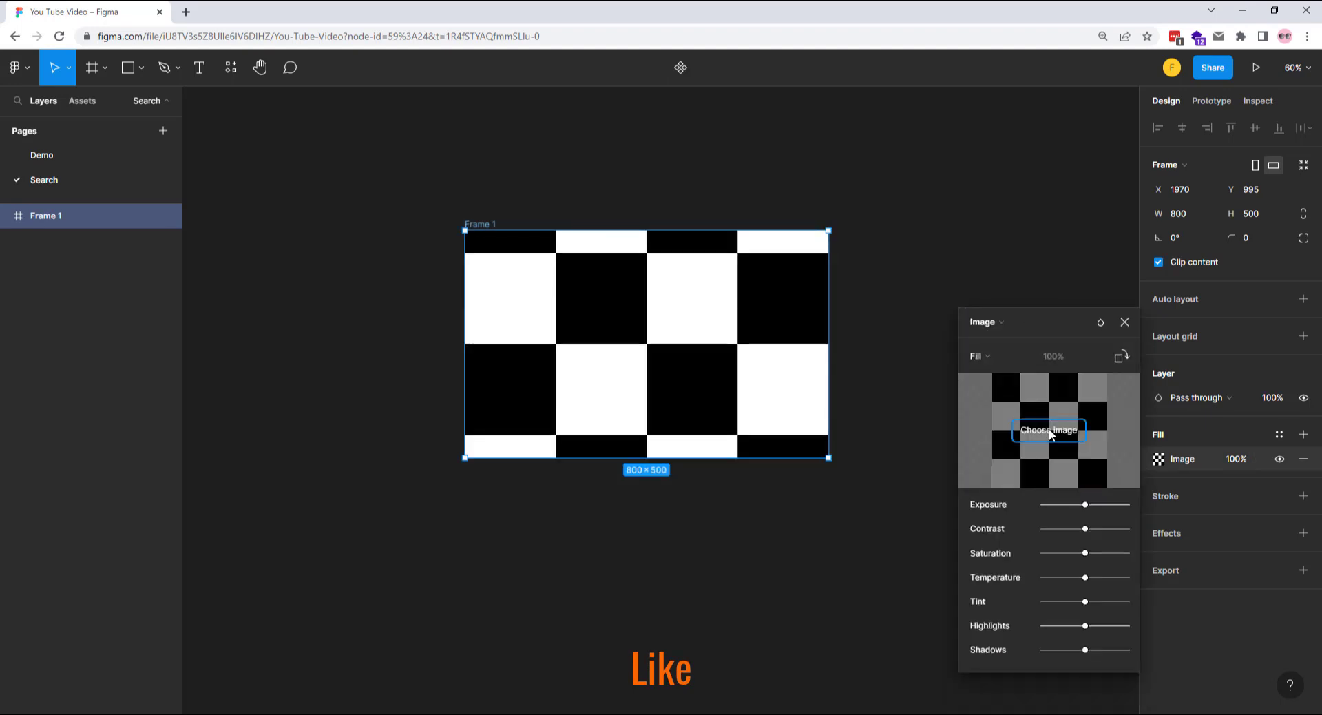
pyautogui.click(1047, 430)
pyautogui.click(158, 293)
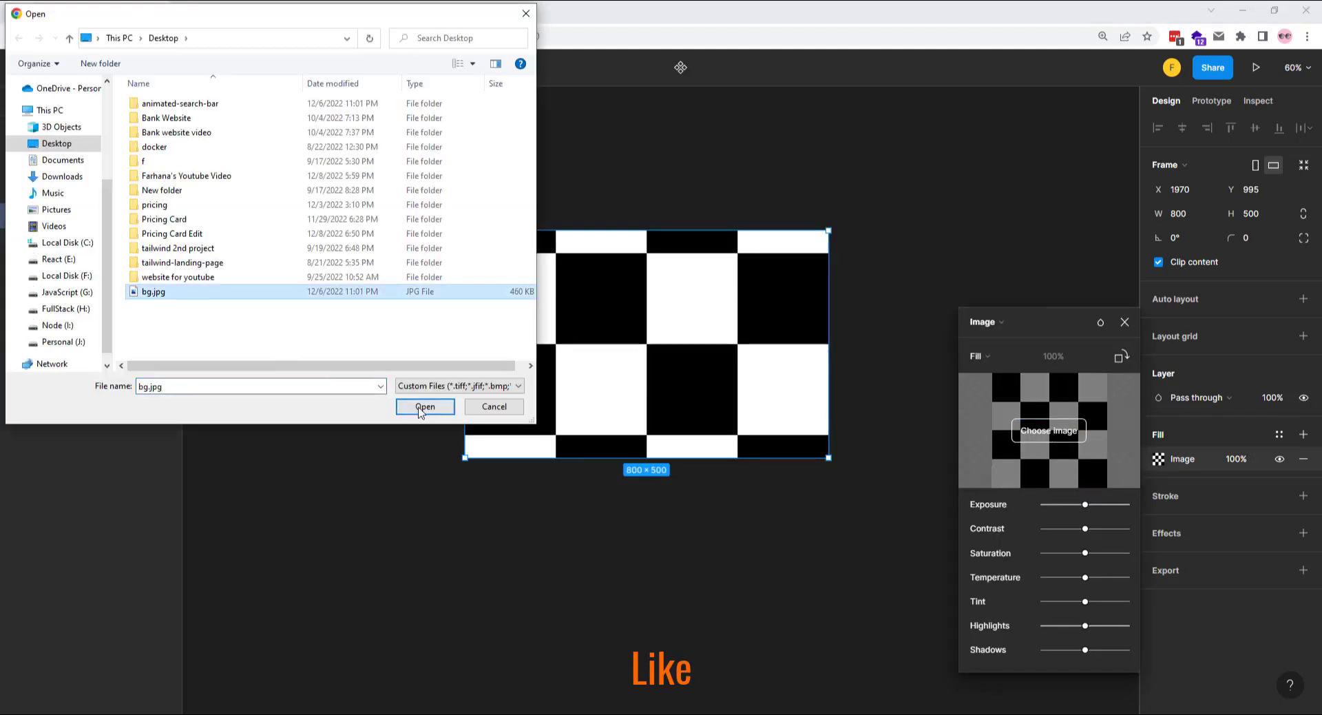
pyautogui.click(425, 406)
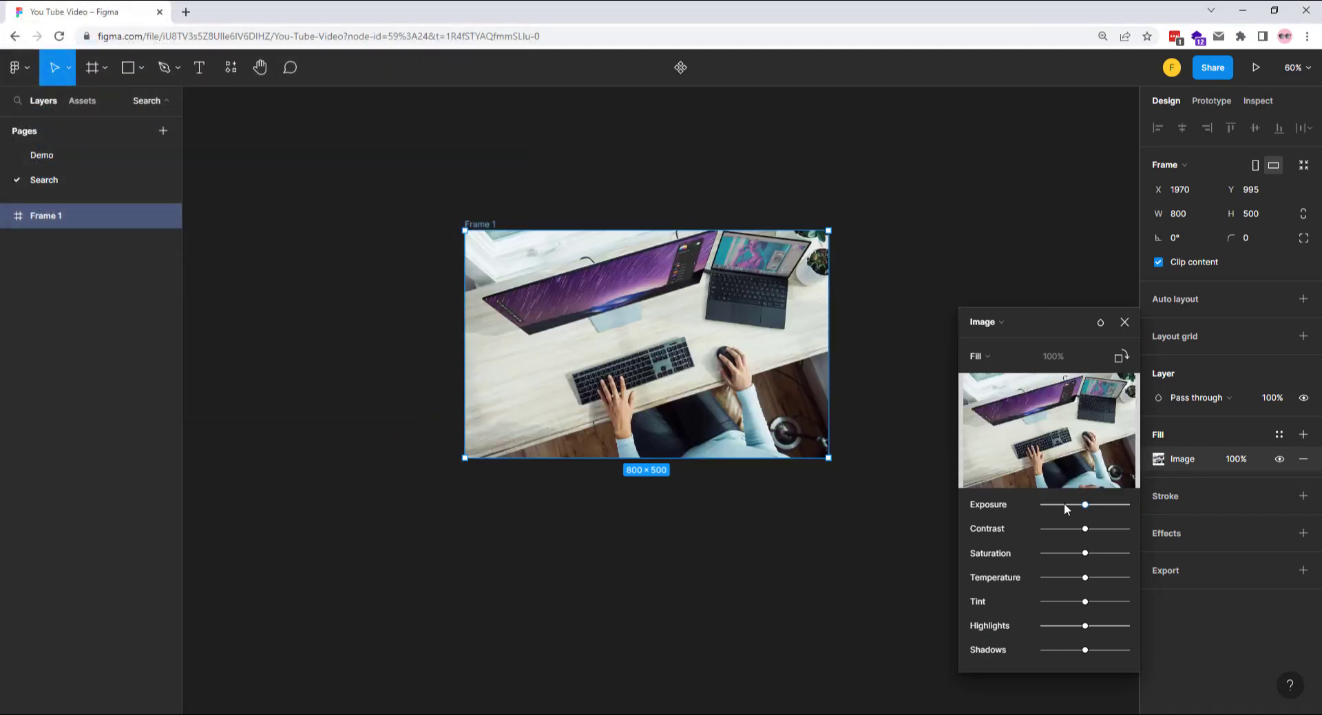
pyautogui.moveTo(1064, 503); pyautogui.dragTo(1034, 527)
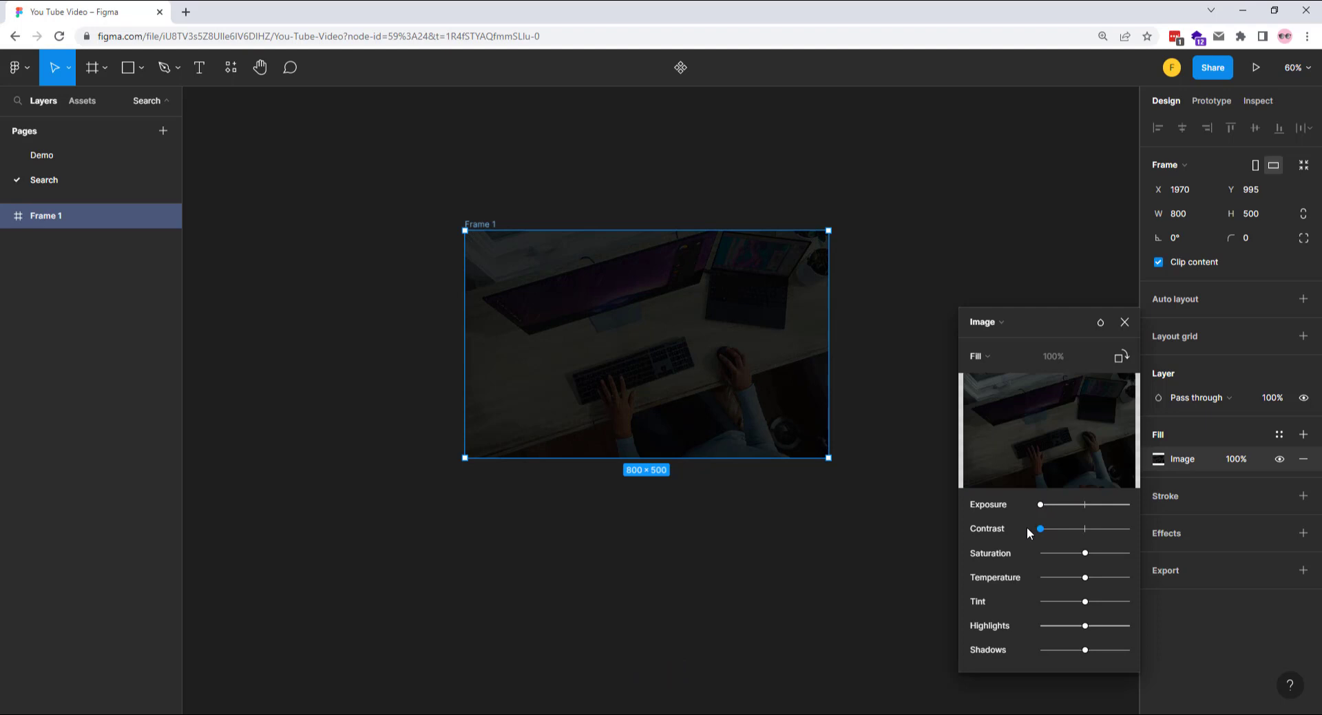
pyautogui.click(1125, 322)
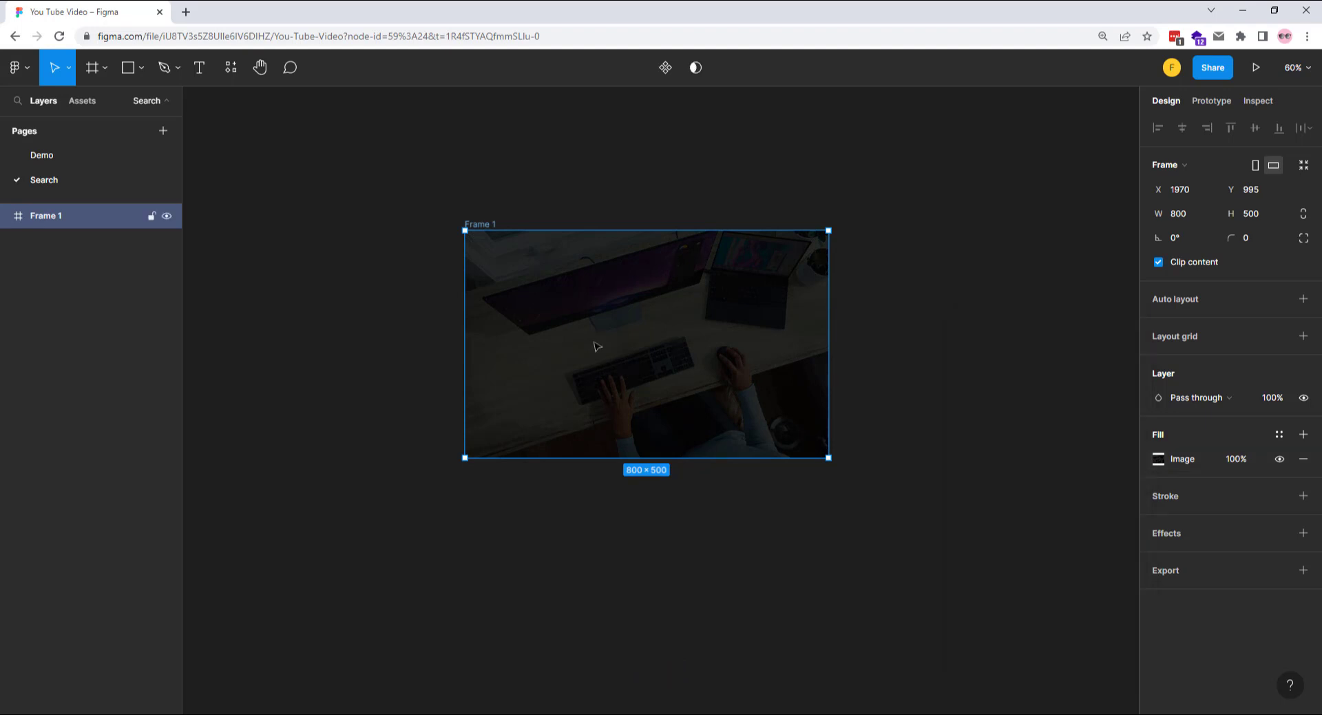
# Step: Draw a rectangle about 60 high near the middle of the frame and set its width to 400
pyautogui.press('r')
pyautogui.moveTo(576, 317); pyautogui.dragTo(712, 348)
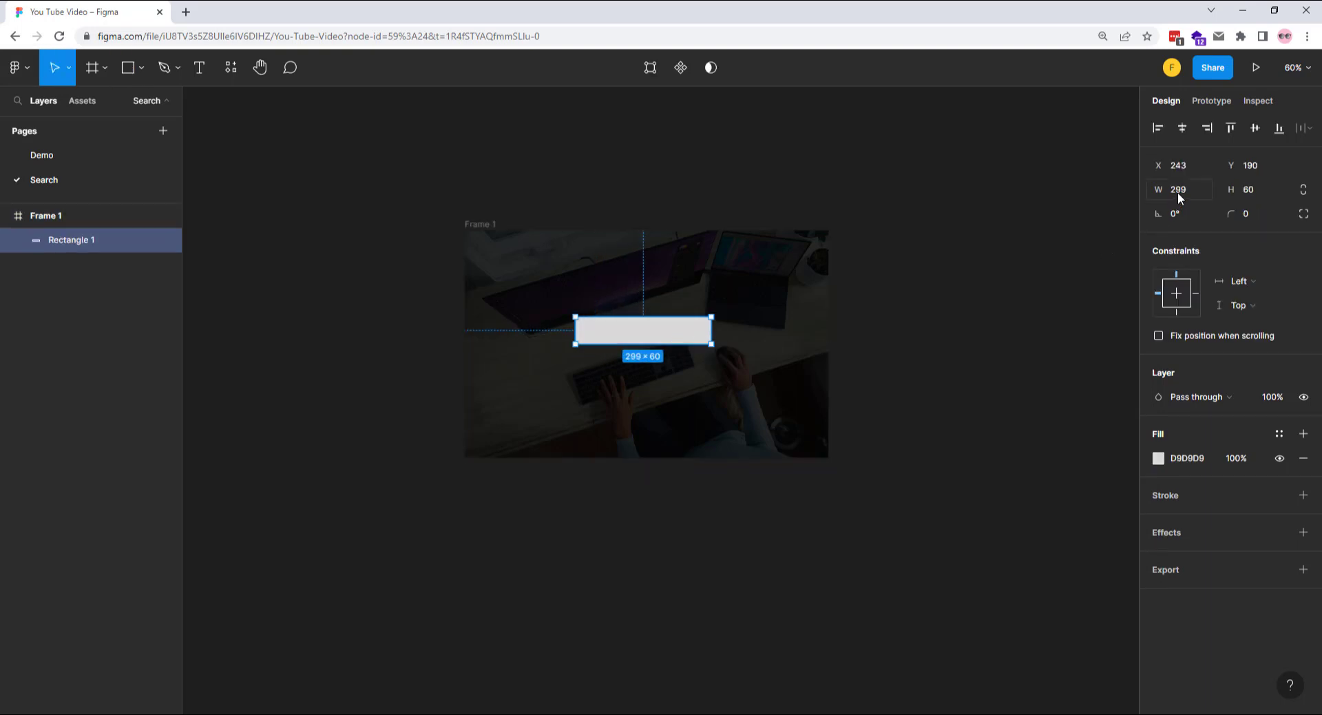
pyautogui.click(1180, 197)
pyautogui.write('400')
pyautogui.press('Return')
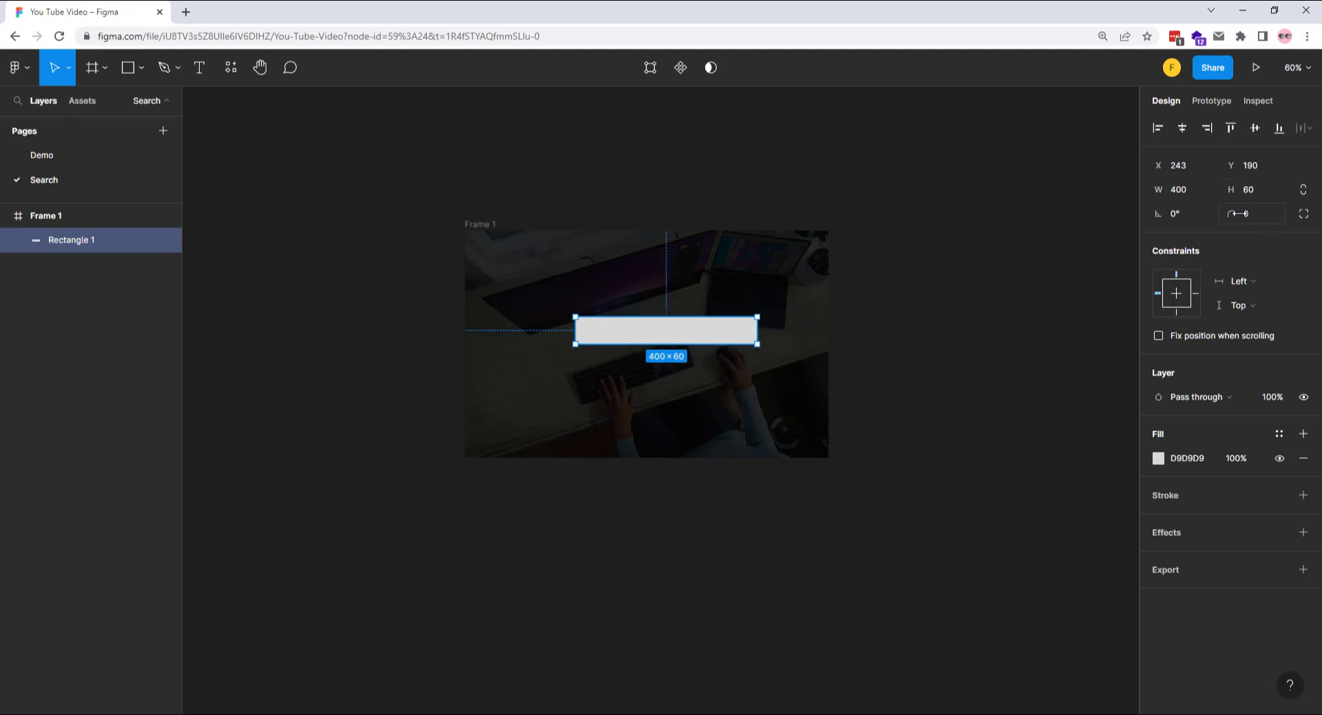
# Step: Set the rectangle's corner radius to 50 and centre it horizontally and vertically in the frame
pyautogui.click(1247, 218)
pyautogui.write('50')
pyautogui.press('Return')
pyautogui.scroll(2, 662, 348)
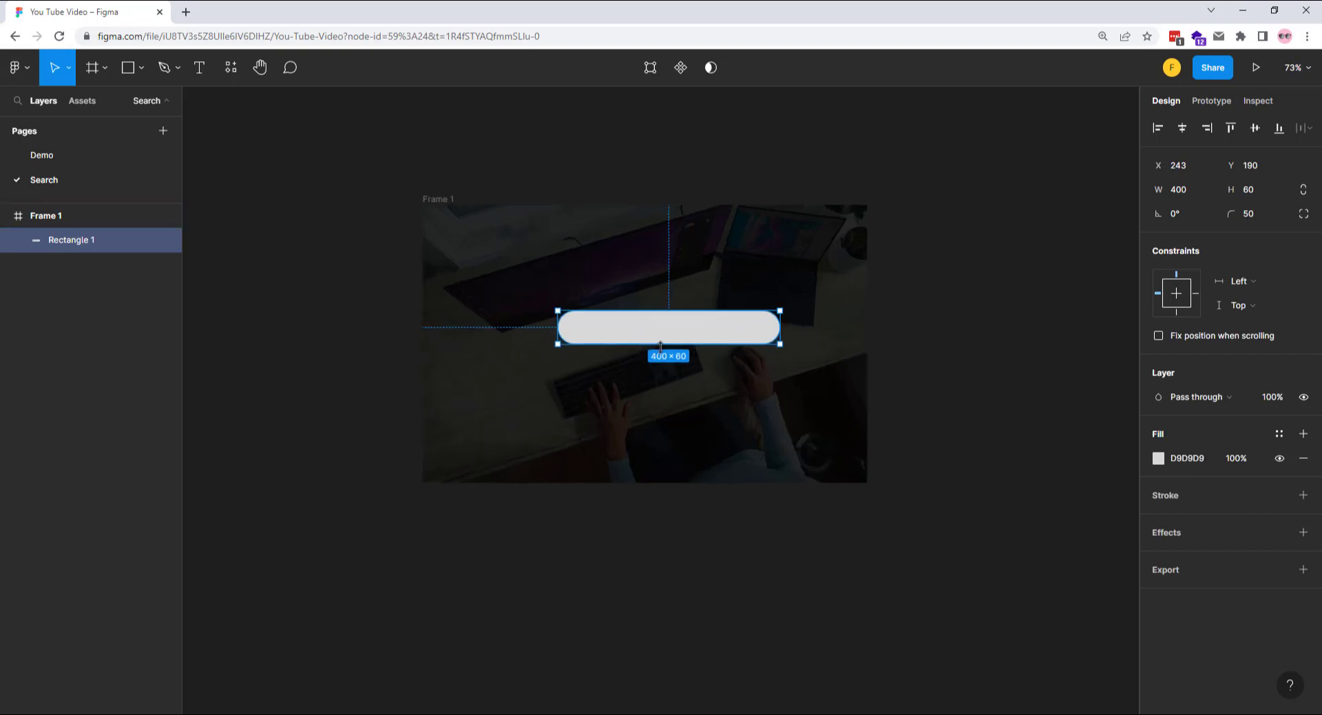
pyautogui.scroll(4, 662, 348)
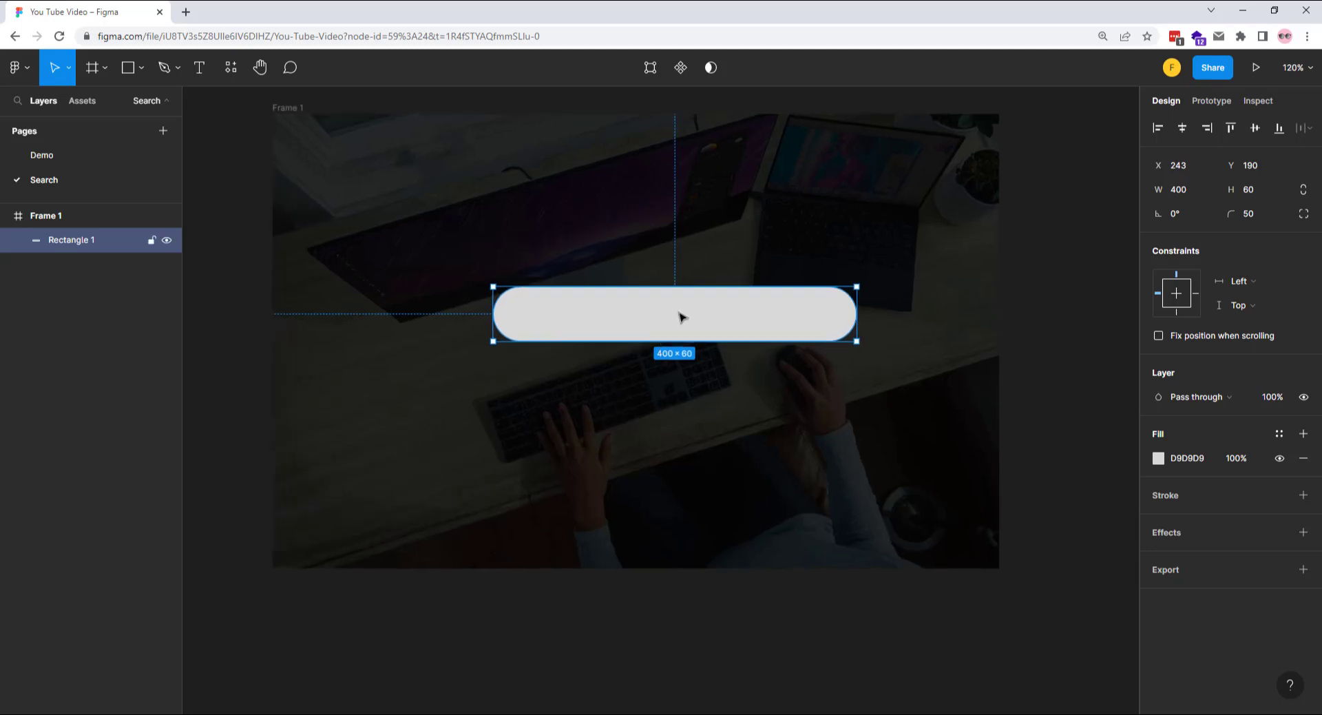
pyautogui.click(1187, 128)
pyautogui.click(1255, 128)
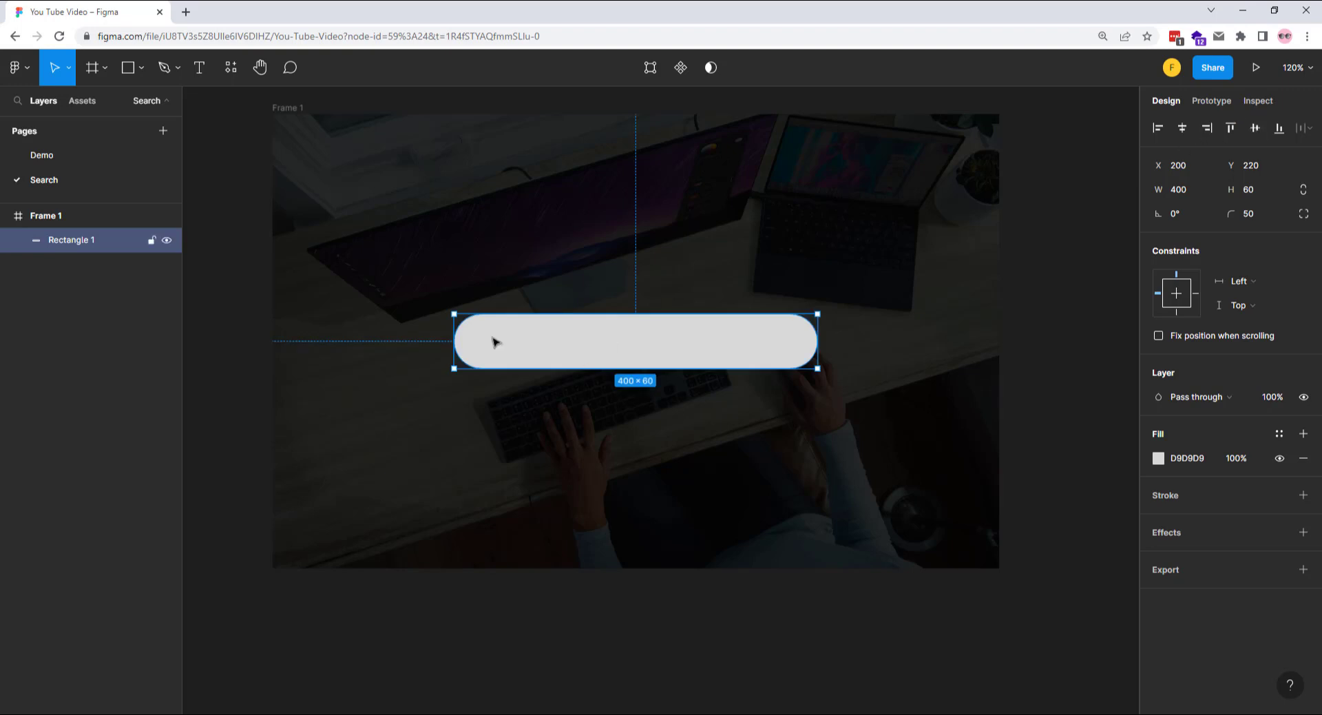
# Step: Add the text "Search" inside the rounded rectangle and move it near the bar's left end
pyautogui.press('t')
pyautogui.click(496, 342)
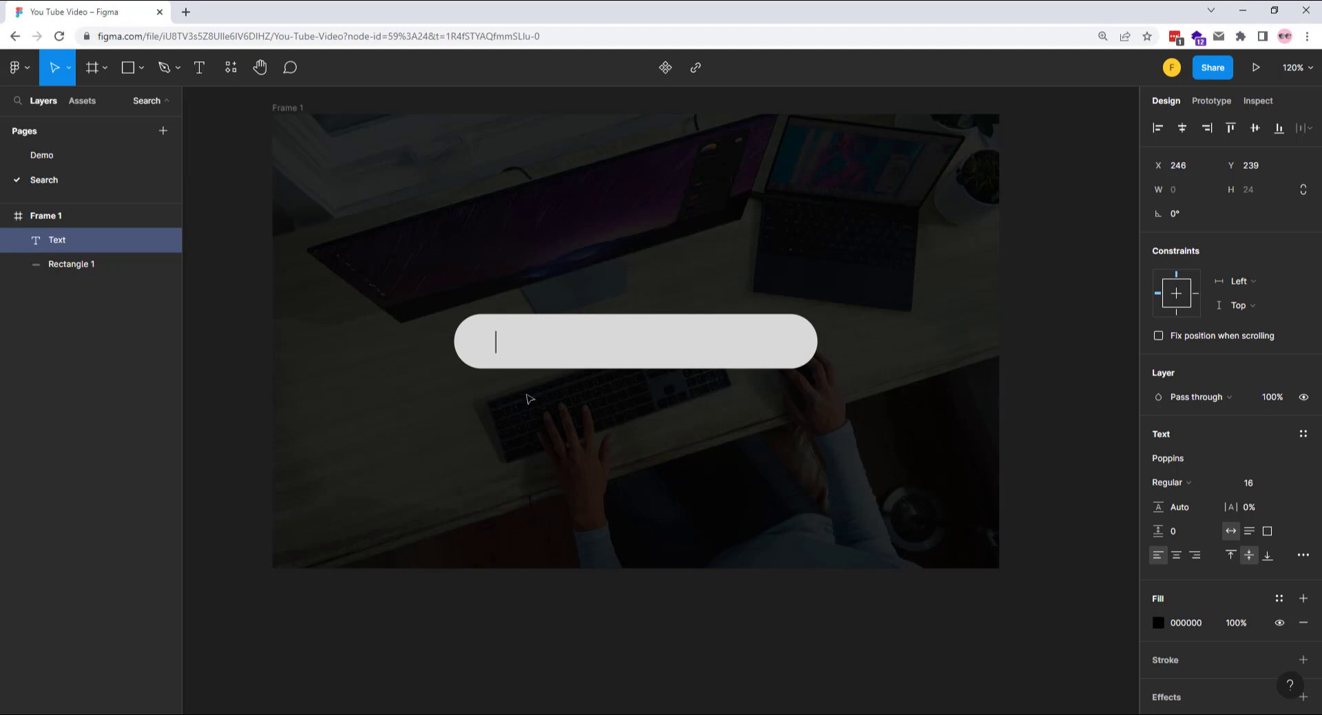
pyautogui.write('Search')
pyautogui.press('Escape')
pyautogui.moveTo(523, 346); pyautogui.dragTo(509, 347)
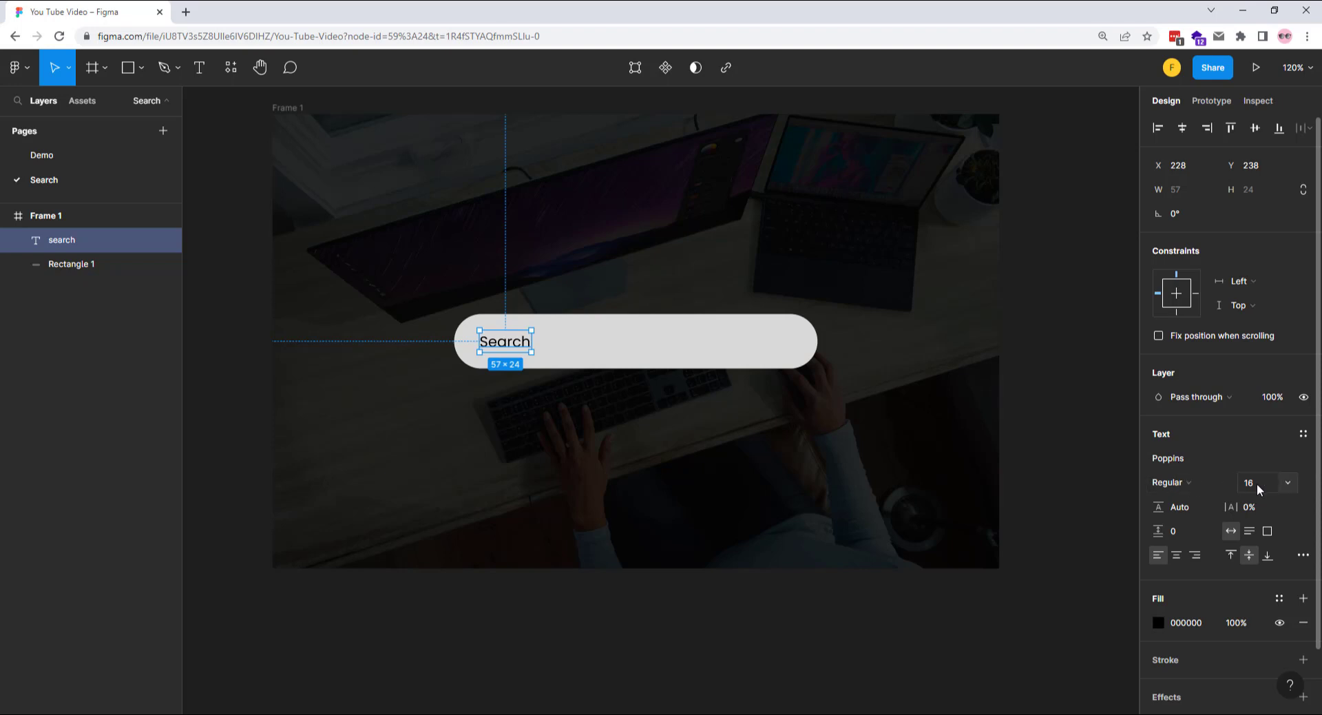
# Step: Set the fill opacity of the "Search" text to 50%
pyautogui.click(1236, 623)
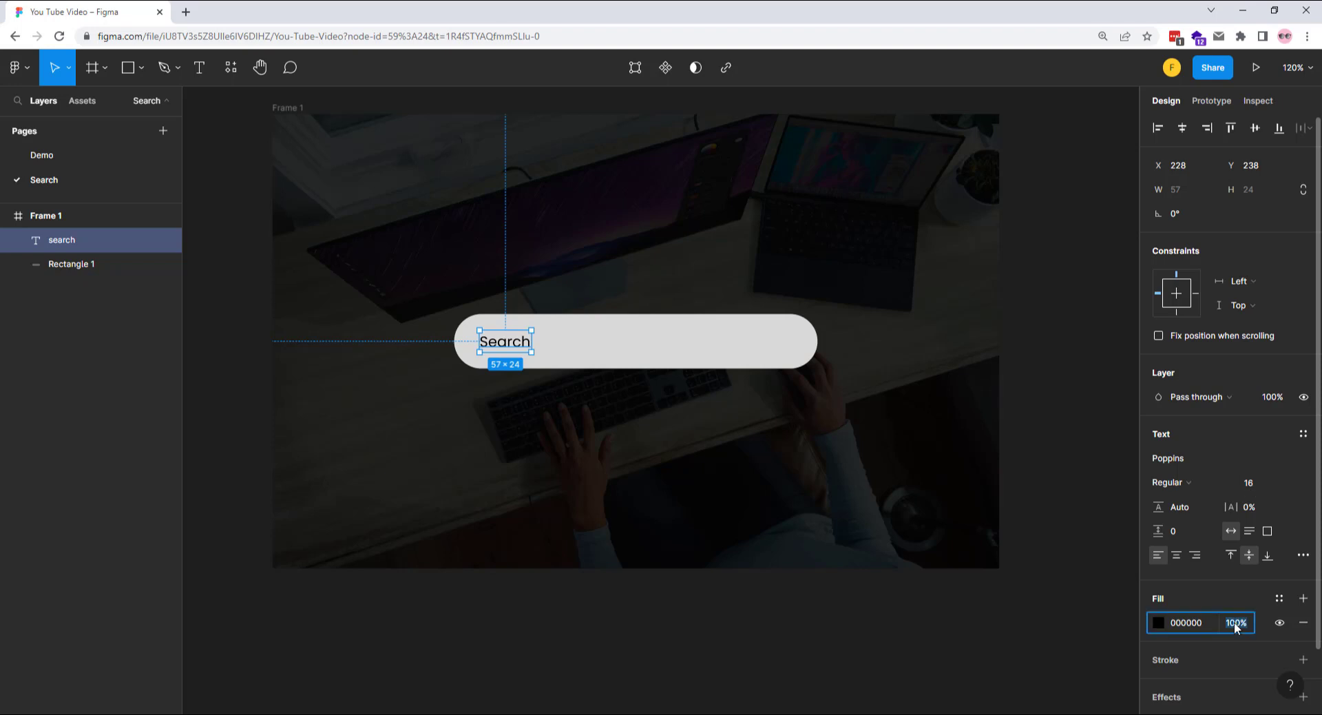
pyautogui.write('50')
pyautogui.press('Return')
pyautogui.press('Escape')
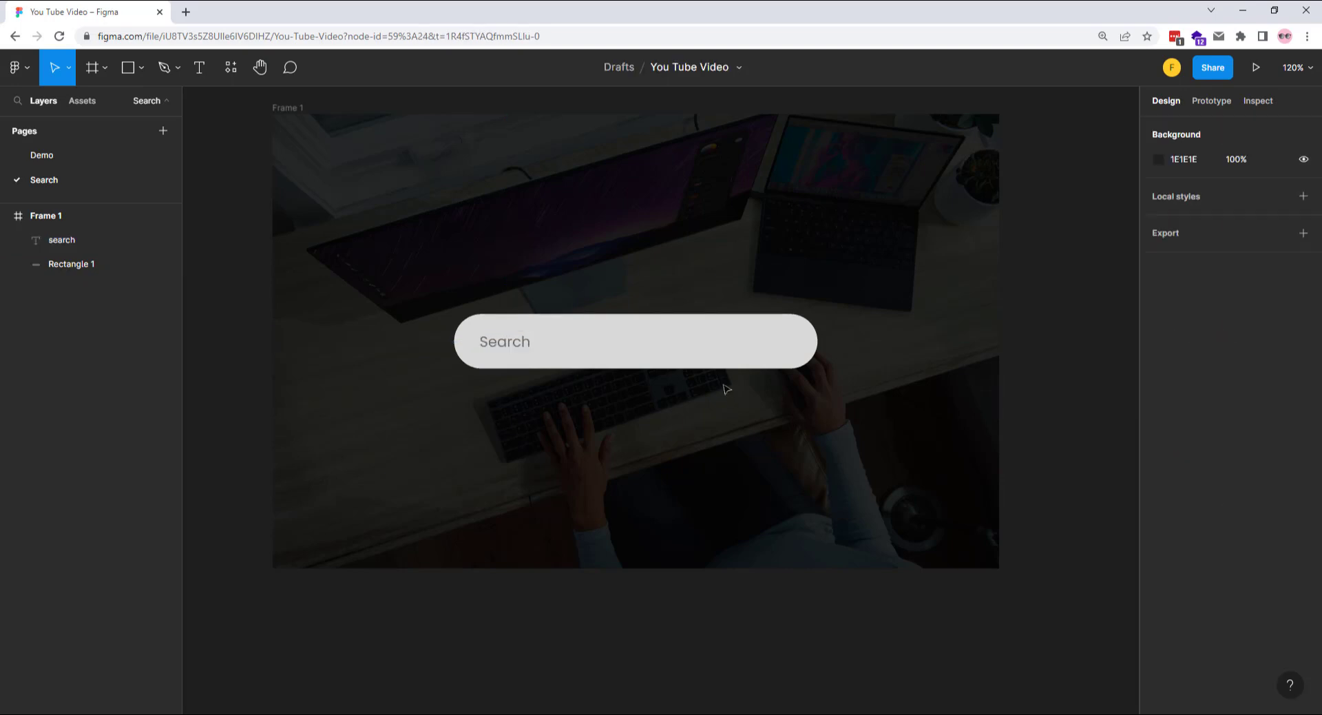
# Step: Insert the Search magnifier icon with the Font Awesome Icons by Iconduck plugin and close the plugin
pyautogui.rightClick(722, 386)
pyautogui.moveTo(781, 584)
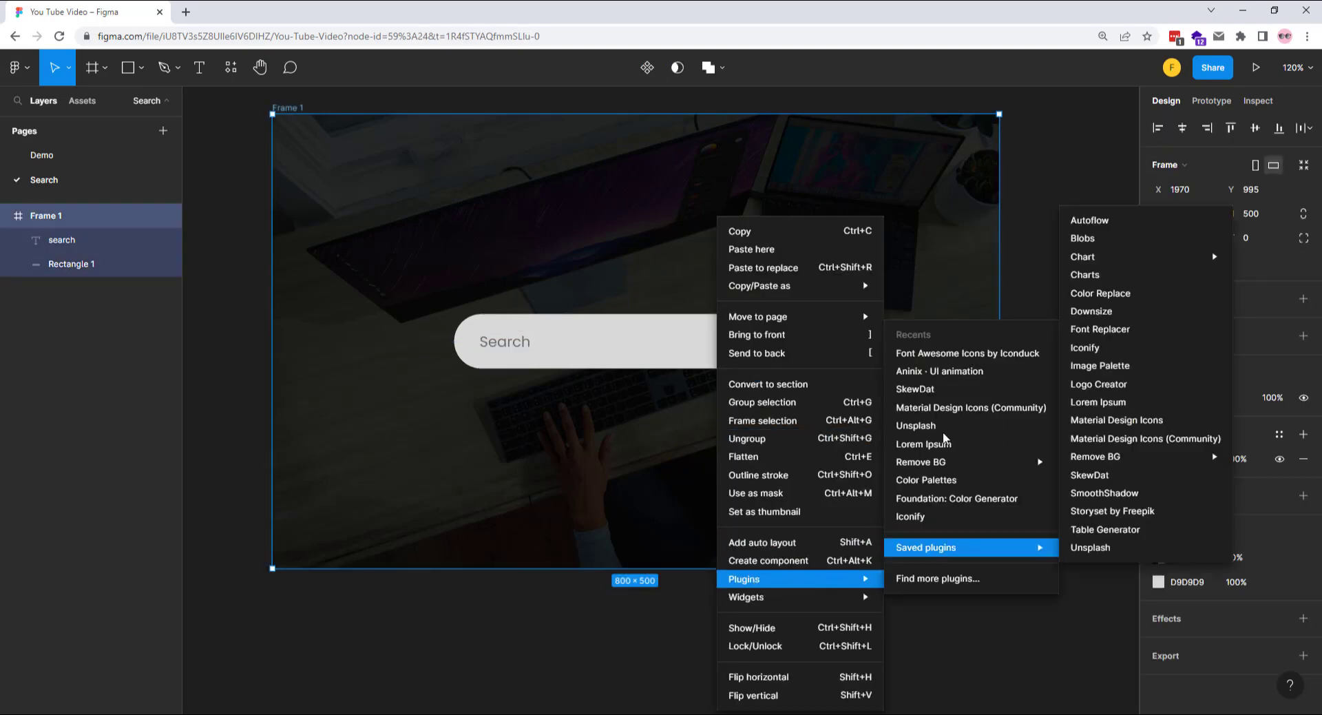
pyautogui.click(927, 357)
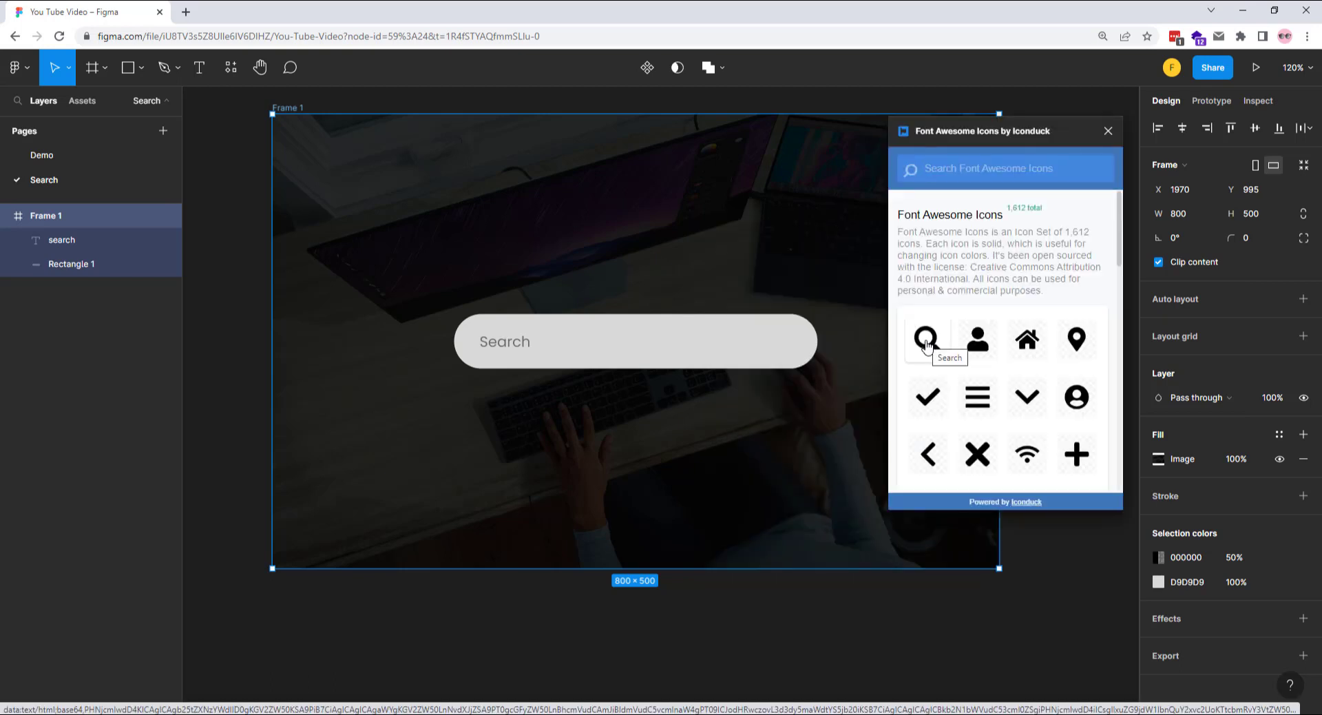
pyautogui.click(927, 341)
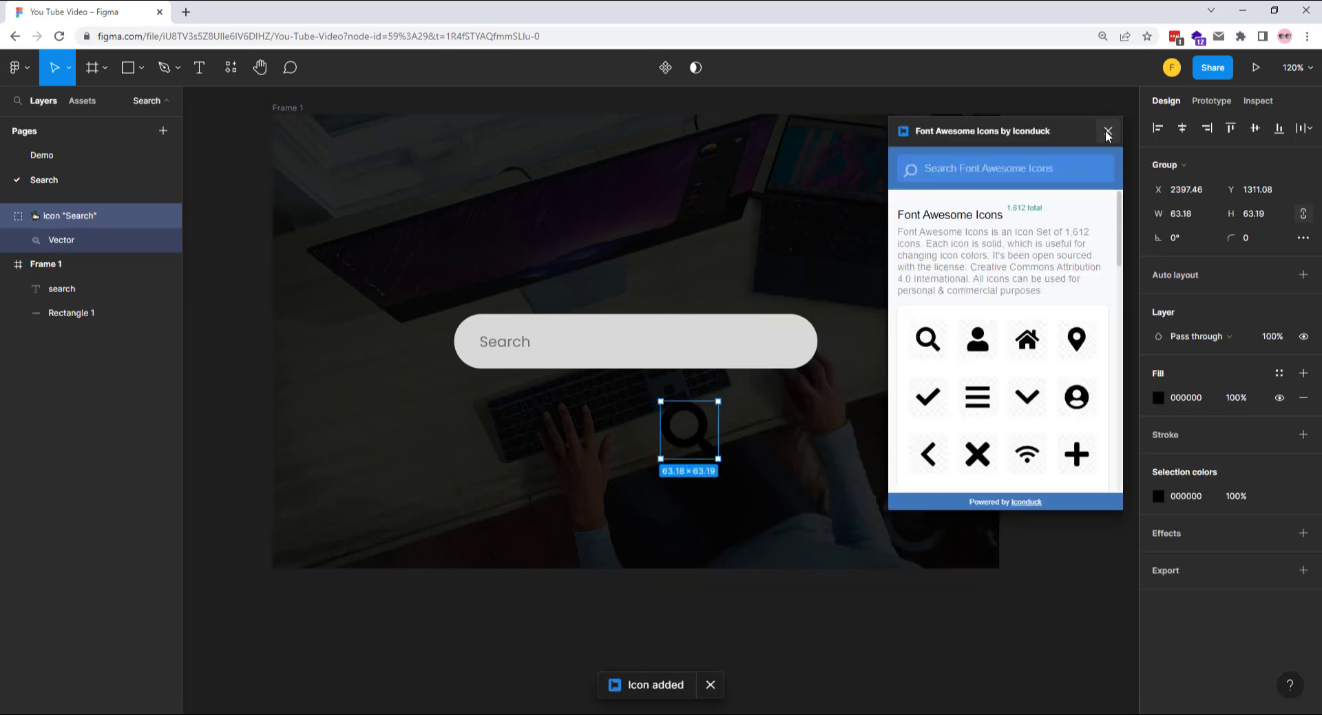
pyautogui.click(1108, 131)
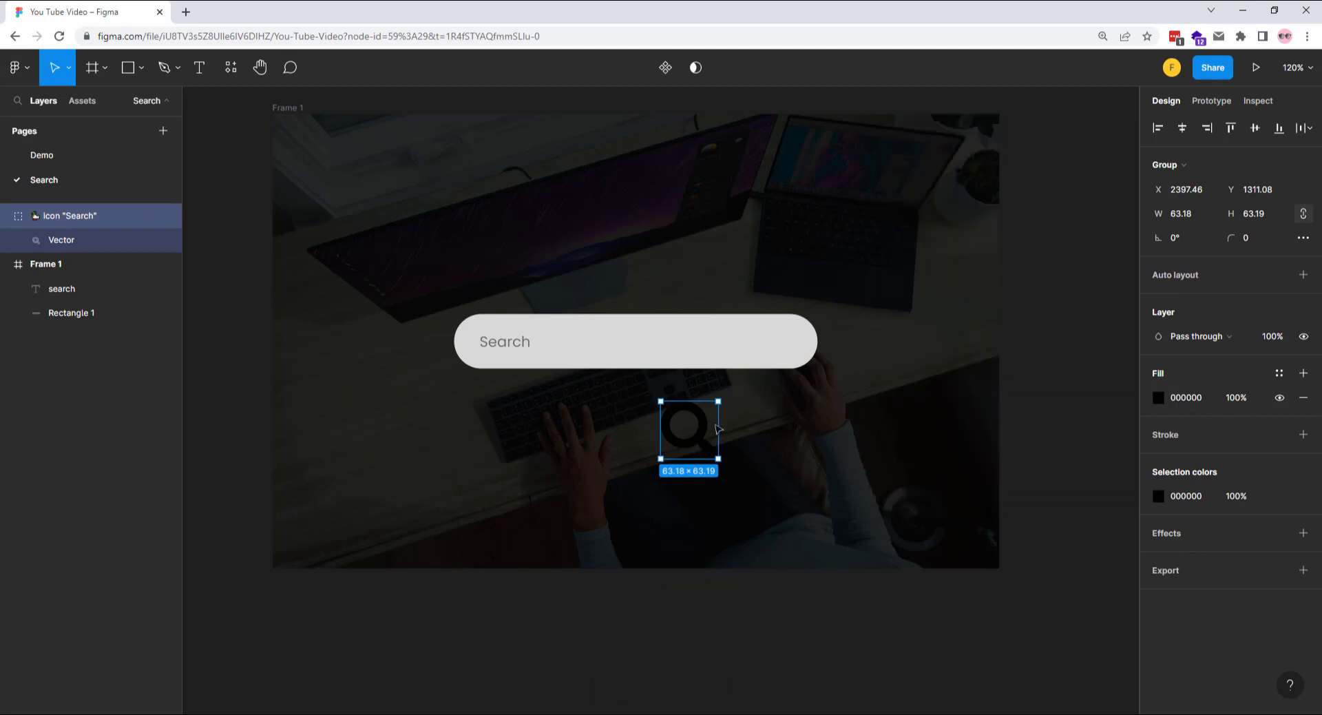
# Step: Resize the magnifier icon to 24 wide with locked proportions and place it at the right end of the search bar
pyautogui.moveTo(717, 429); pyautogui.dragTo(793, 359)
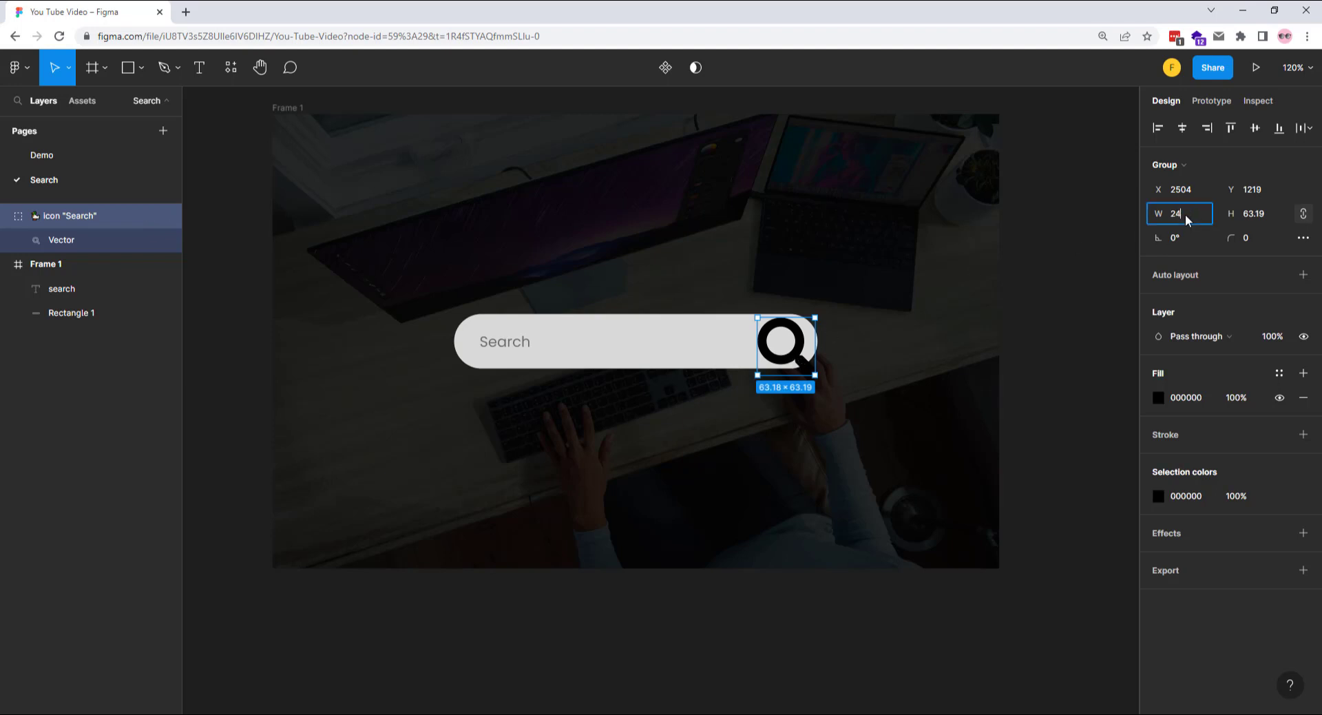
pyautogui.press('Return')
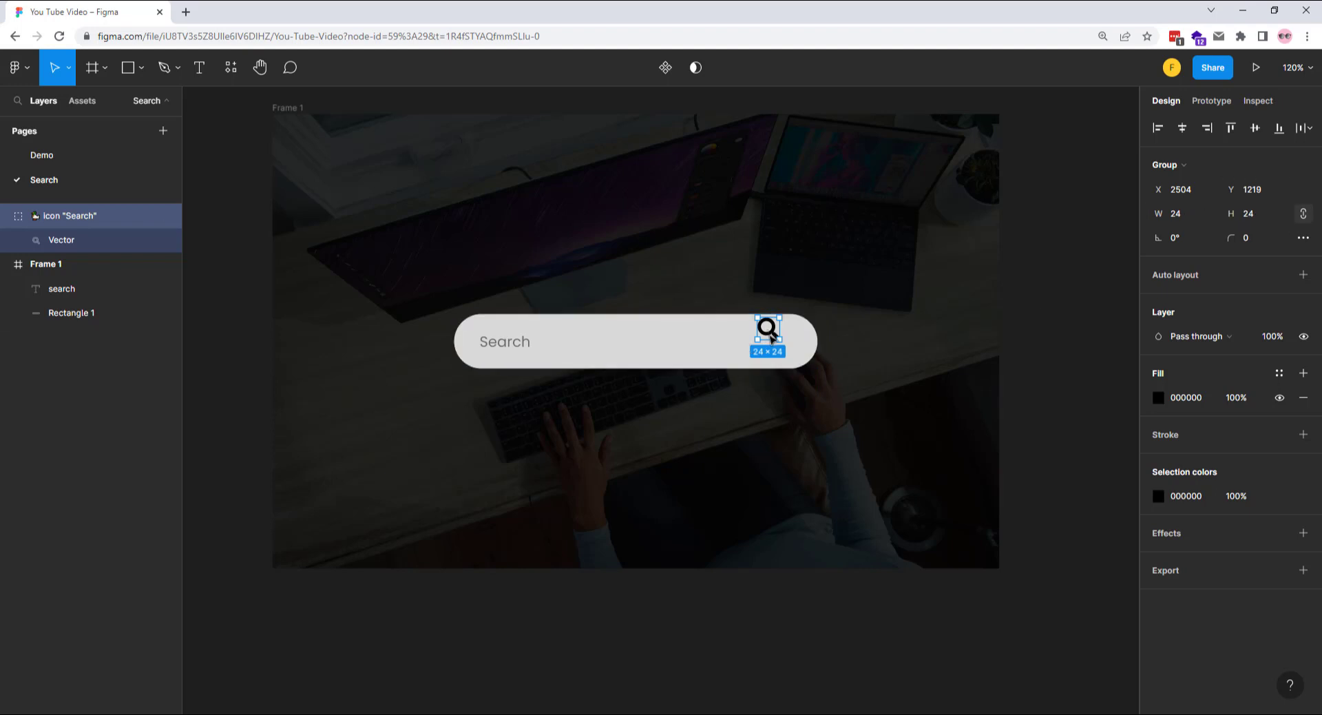
pyautogui.moveTo(775, 338); pyautogui.dragTo(798, 351)
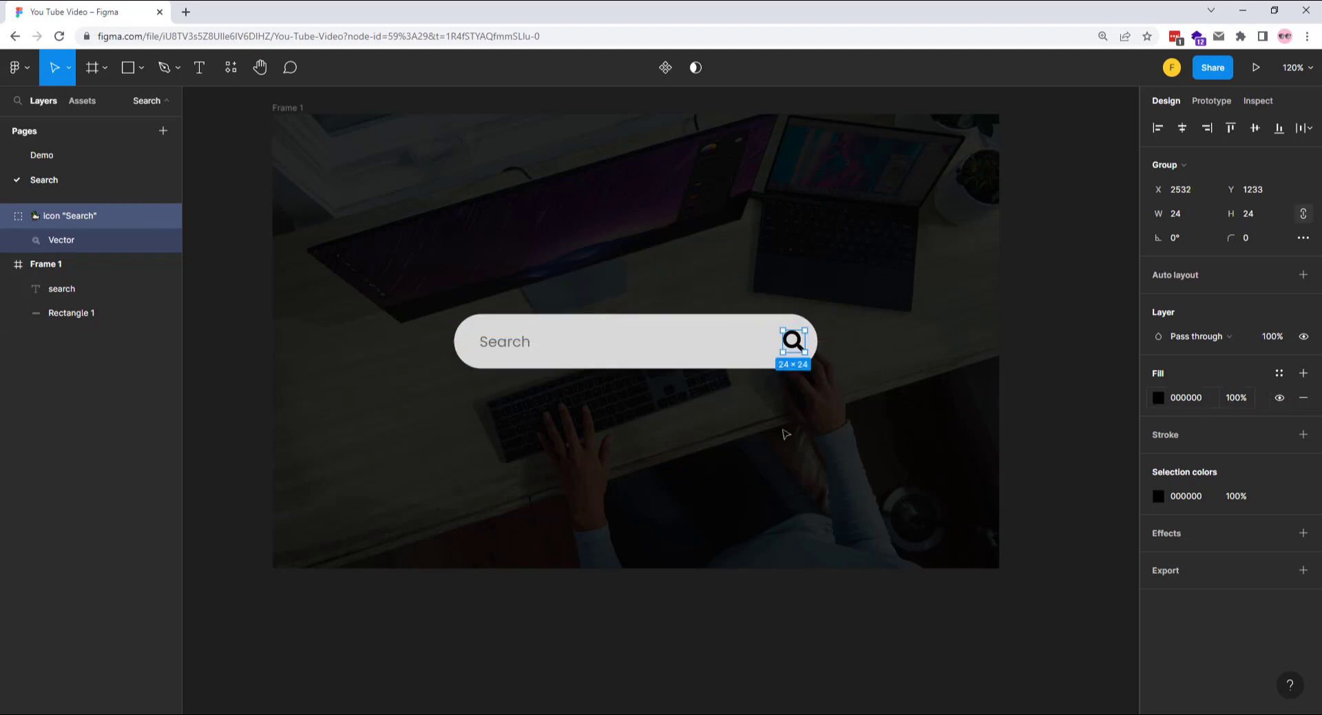
# Step: Set the magnifier icon's fill opacity to 50% and deselect it
pyautogui.click(1240, 399)
pyautogui.write('50')
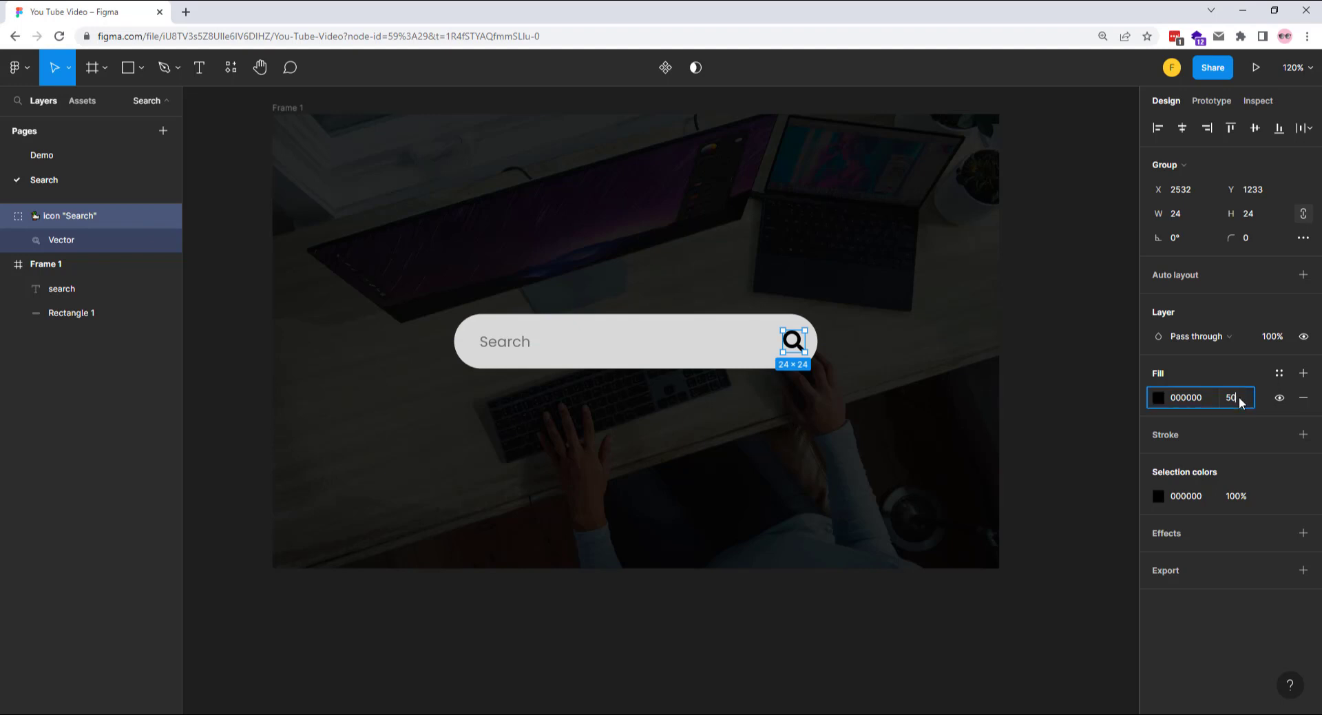
pyautogui.press('Return')
pyautogui.click(647, 399)
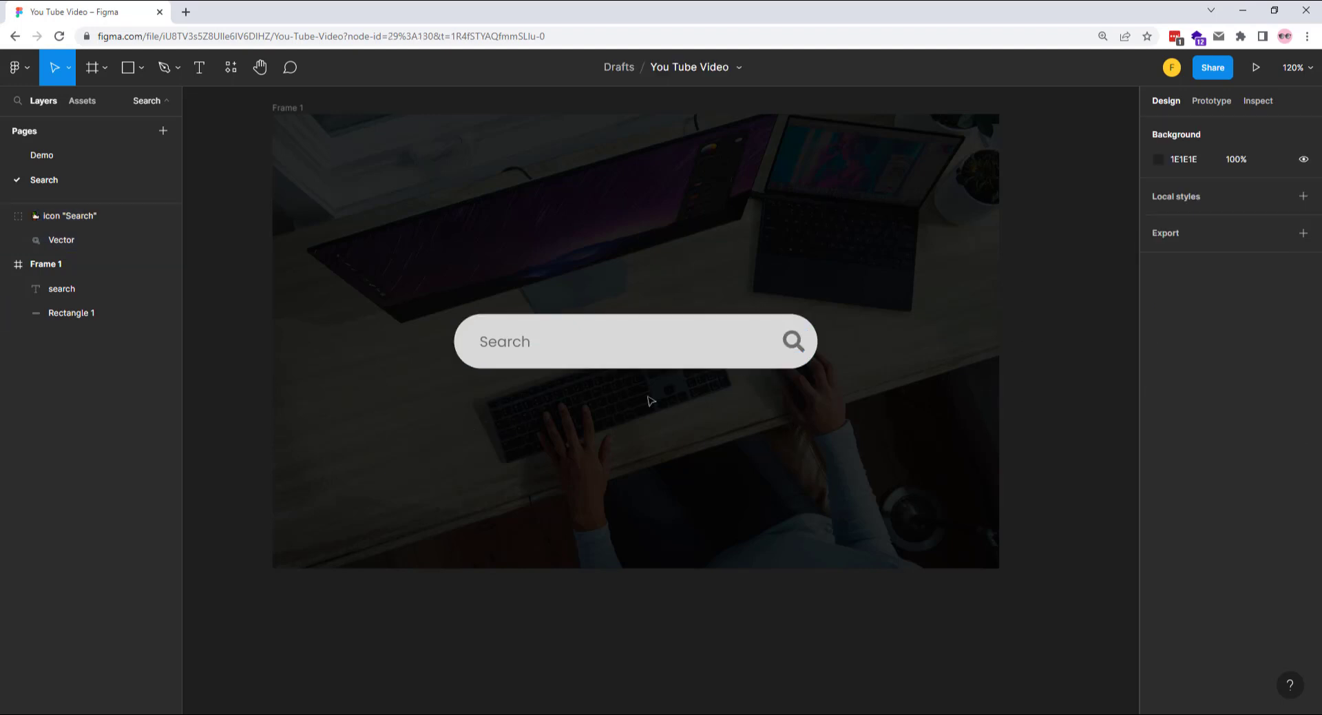
# Step: Move the Search icon layer into Frame 1 and group it with the placeholder text and the bar rectangle
pyautogui.scroll(-2, 647, 400)
pyautogui.scroll(-4, 647, 399)
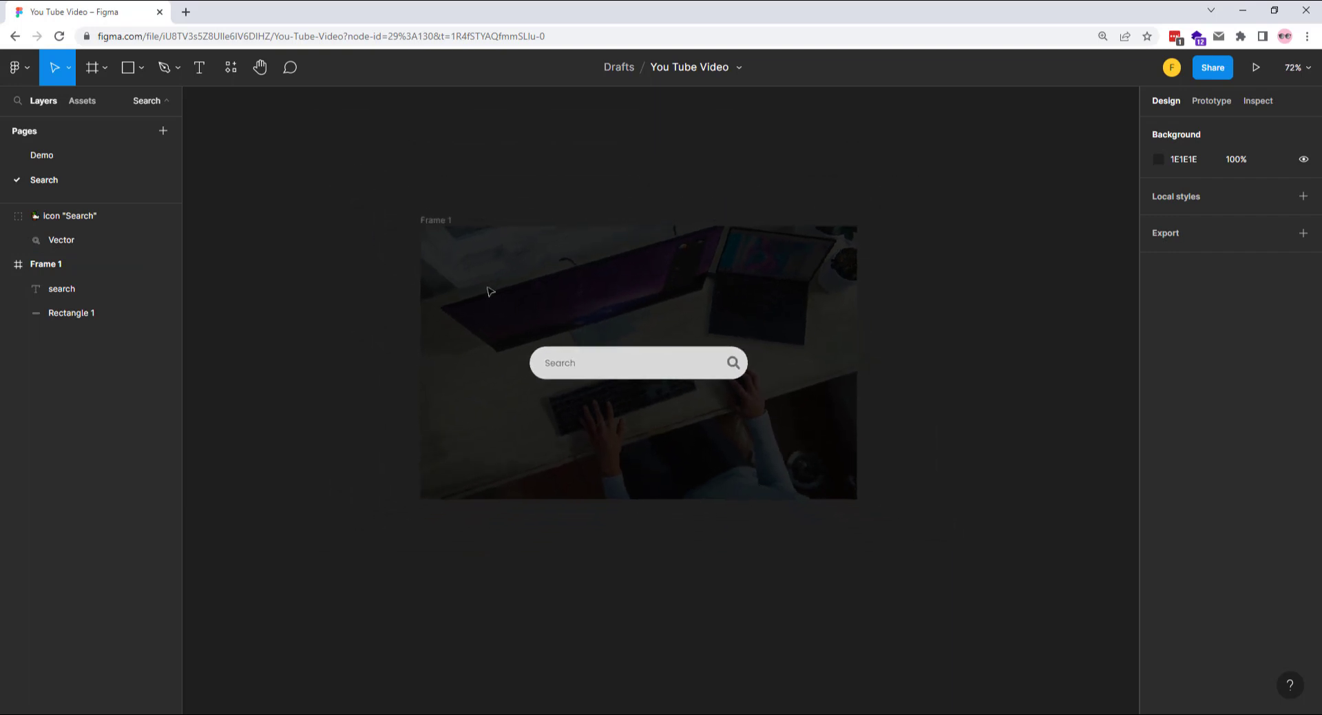
pyautogui.click(434, 221)
pyautogui.click(8, 216)
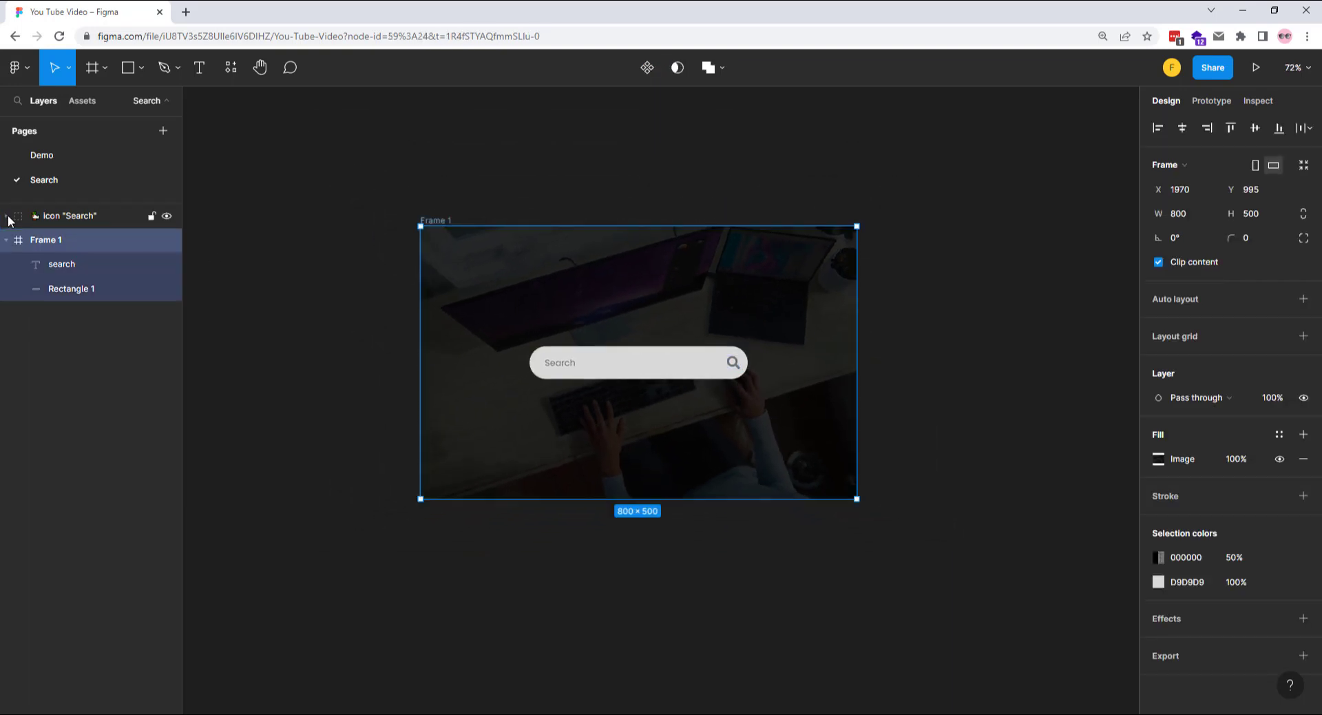
pyautogui.click(116, 219)
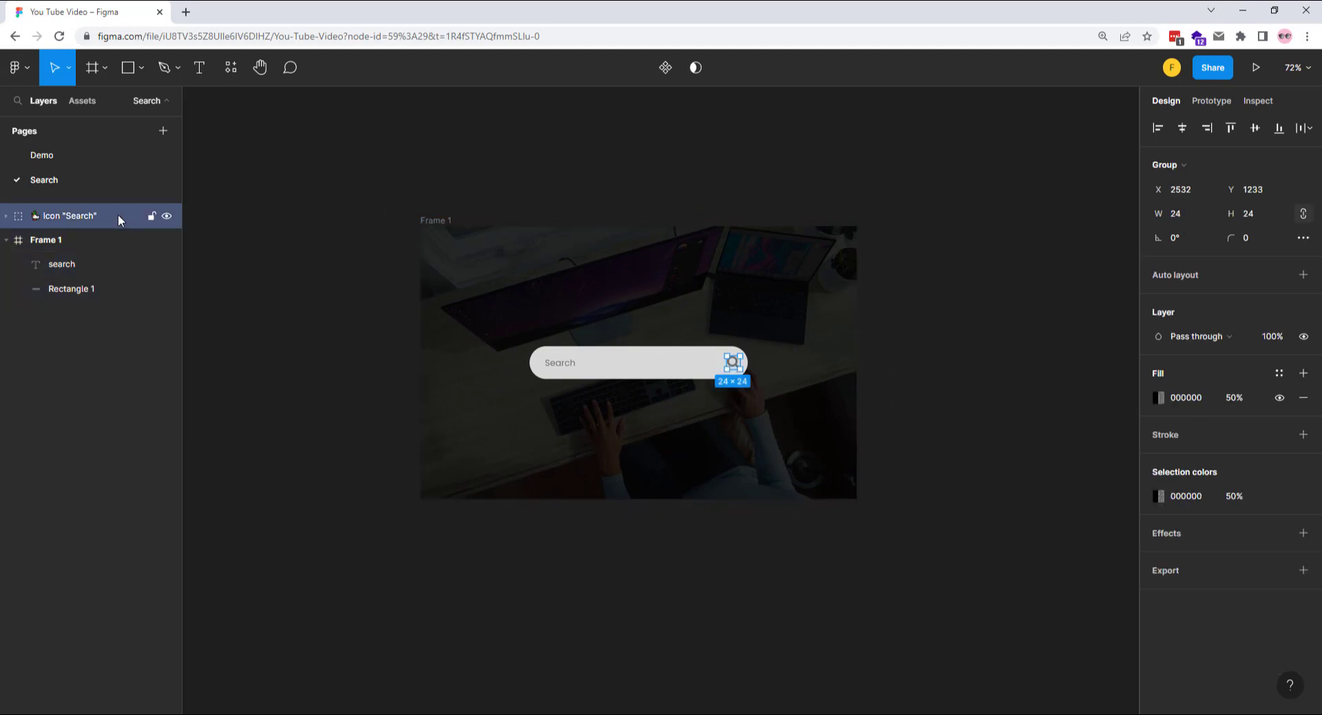
pyautogui.moveTo(118, 215); pyautogui.dragTo(114, 250)
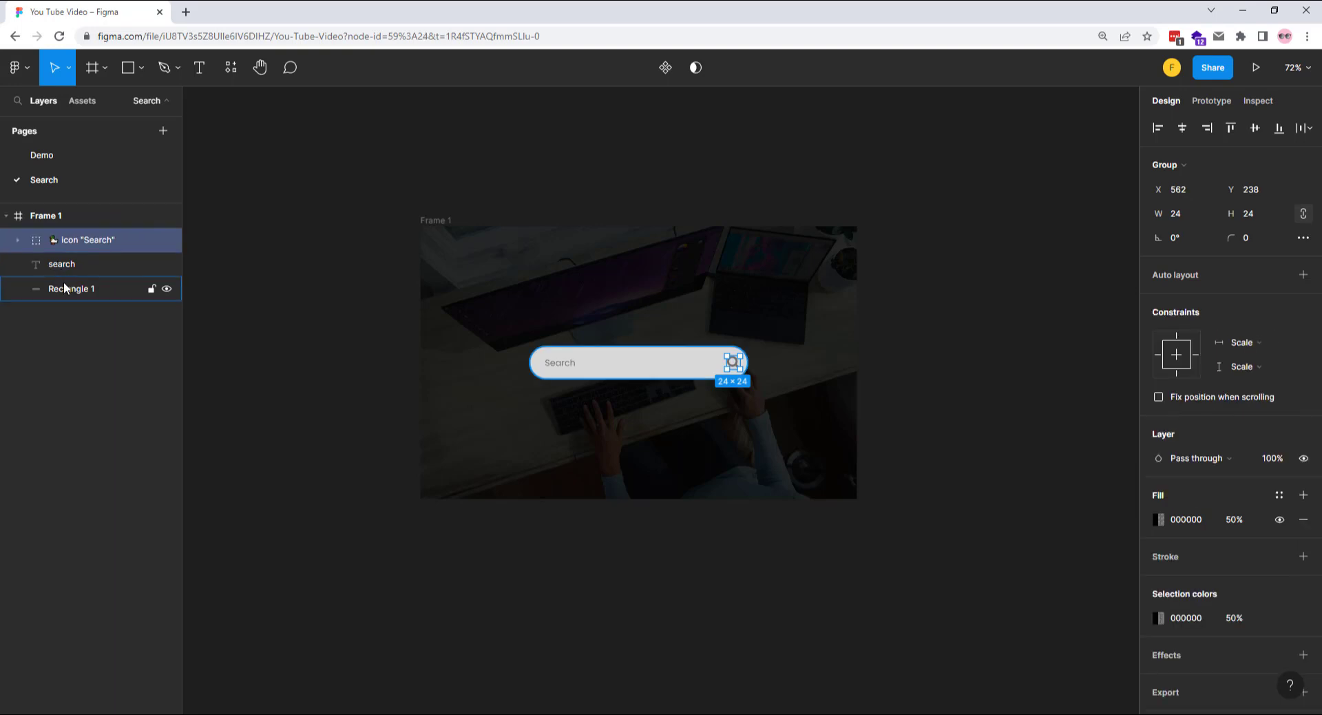
pyautogui.hotkey('ctrl', 'a')
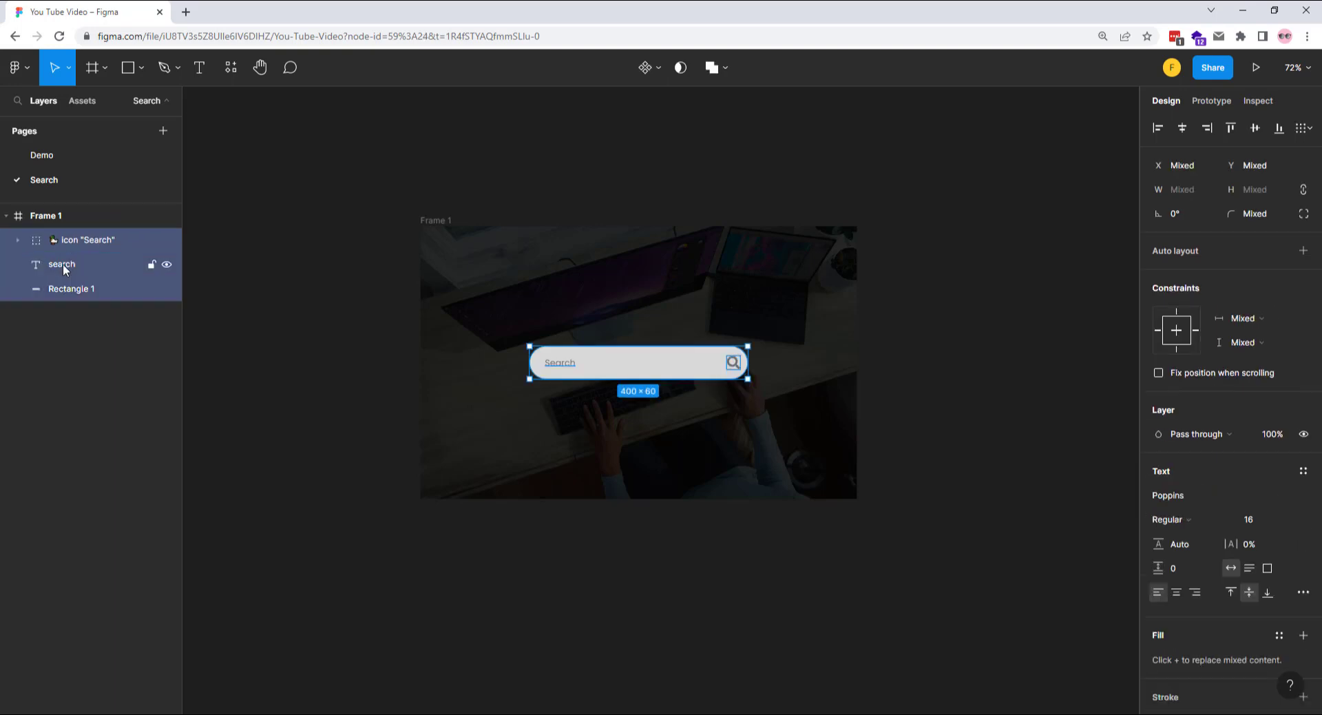
pyautogui.hotkey('ctrl', 'g')
# Step: Move Frame 1 up to about X 1994, Y 834 and place a duplicate directly below at about Y 1413
pyautogui.click(436, 222)
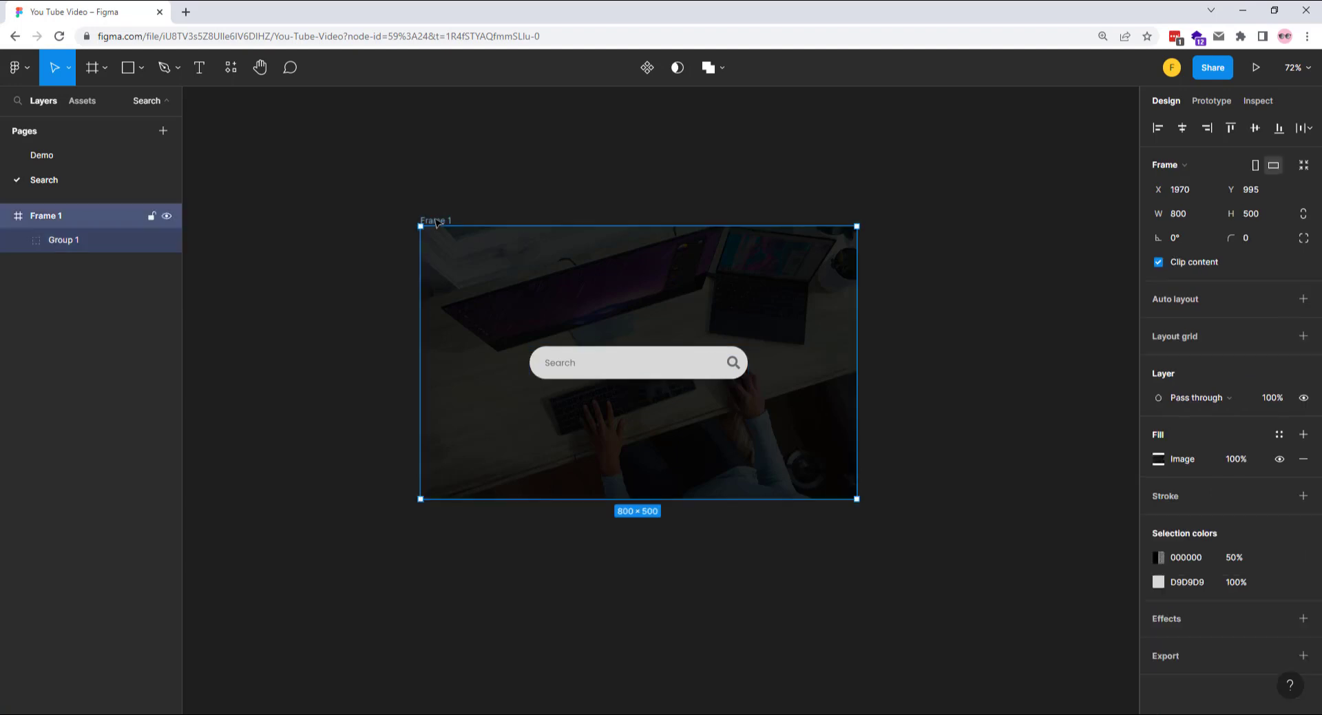
pyautogui.moveTo(436, 222); pyautogui.dragTo(454, 125)
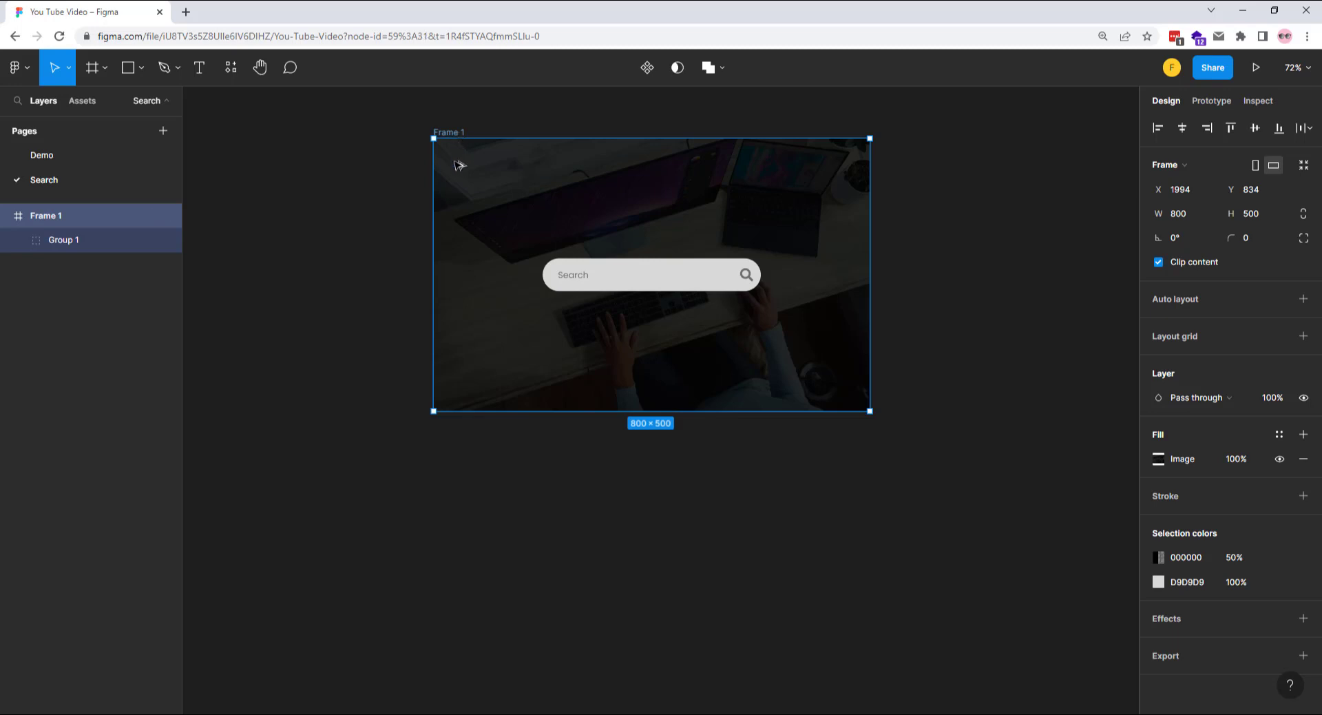
pyautogui.moveTo(456, 294); pyautogui.dragTo(458, 452)
# Step: Widen the search bar group in Frame 2 to about 452, symmetrically about its center
pyautogui.scroll(-5, 558, 472)
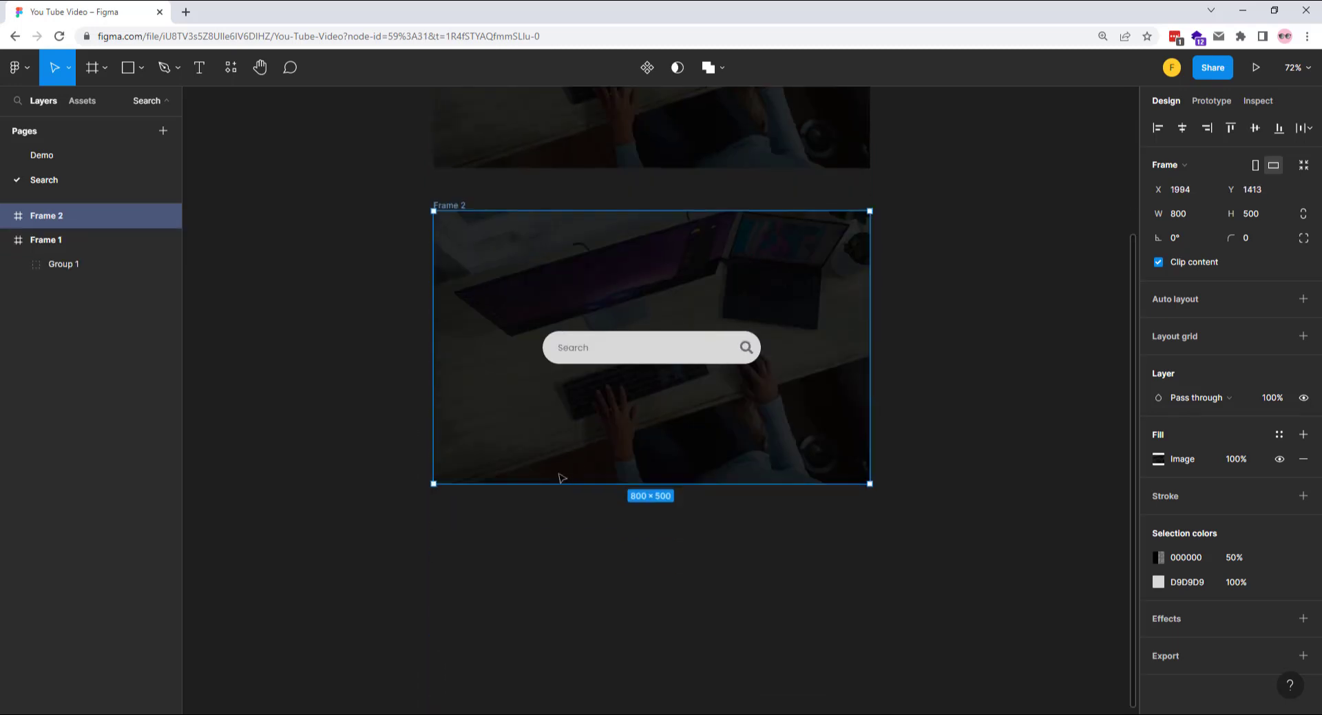
pyautogui.click(634, 351)
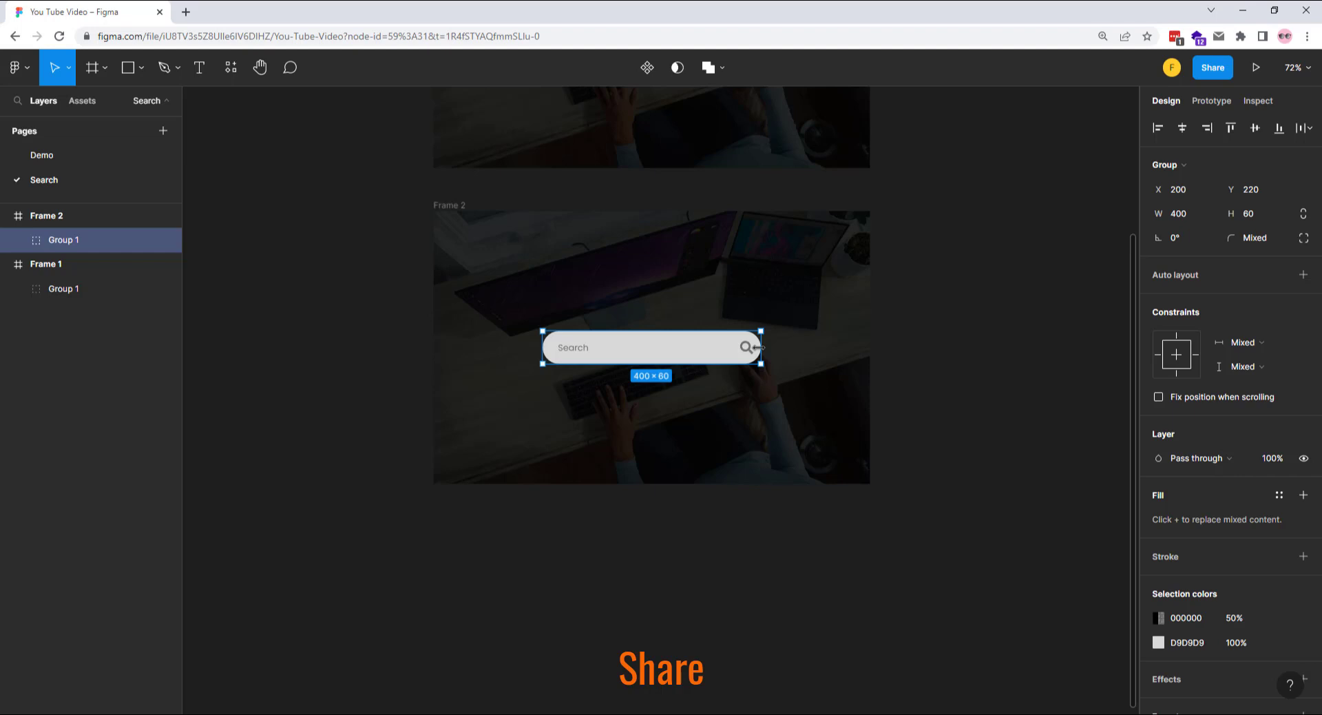
pyautogui.moveTo(758, 348); pyautogui.dragTo(775, 347)
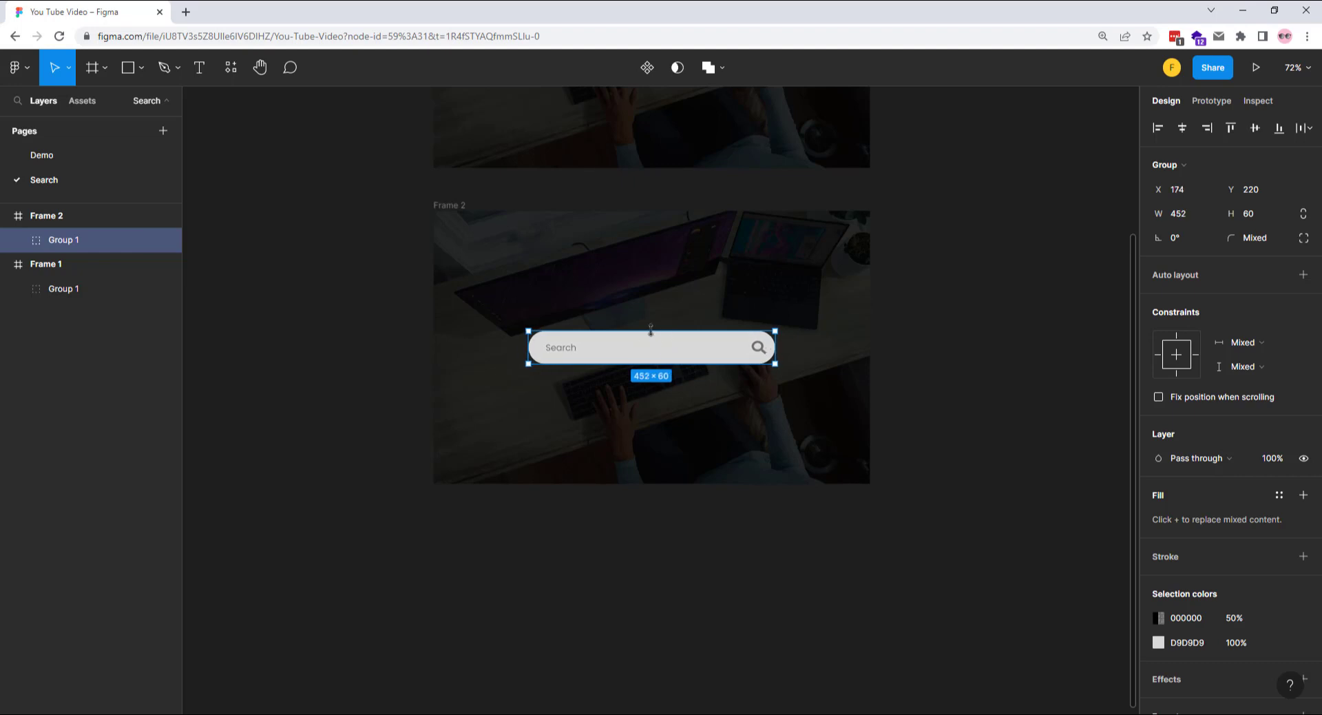
# Step: Duplicate Frame 2 and place the copy directly below it at about Y 2027
pyautogui.click(448, 207)
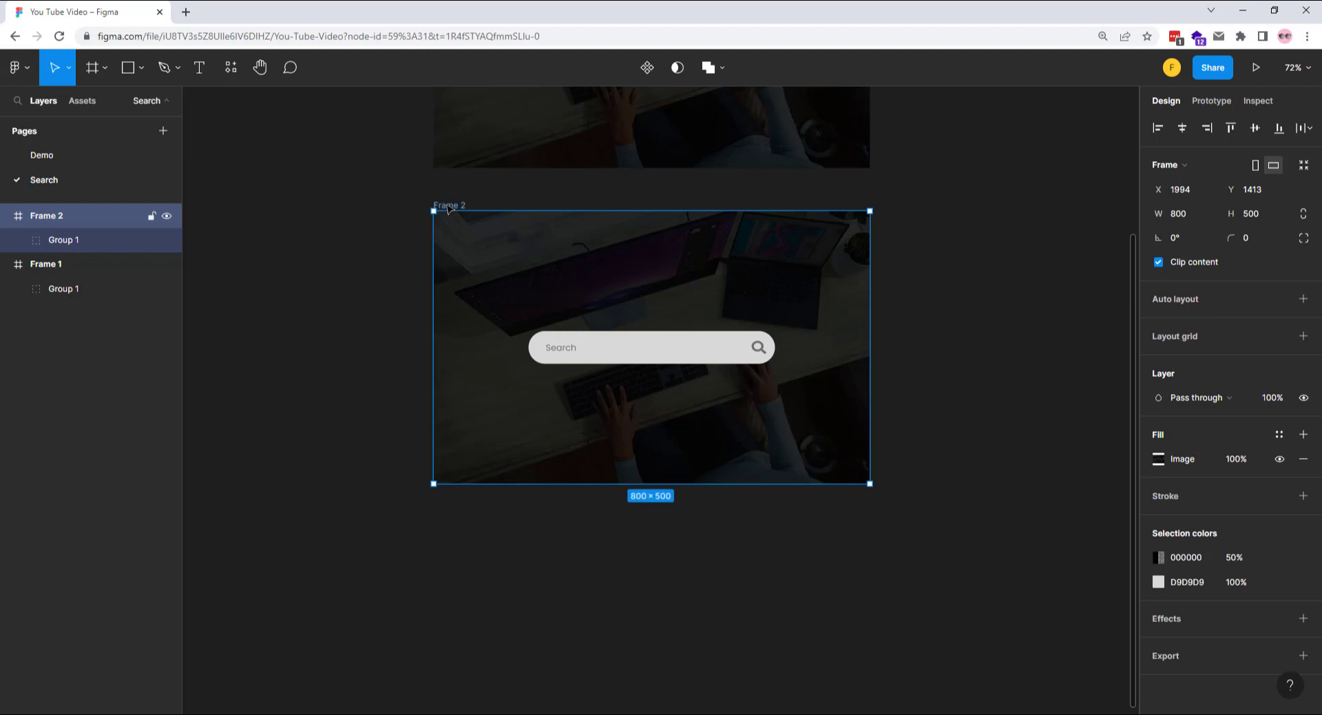
pyautogui.moveTo(449, 237); pyautogui.dragTo(448, 543)
pyautogui.scroll(-2, 578, 527)
pyautogui.scroll(-5, 577, 526)
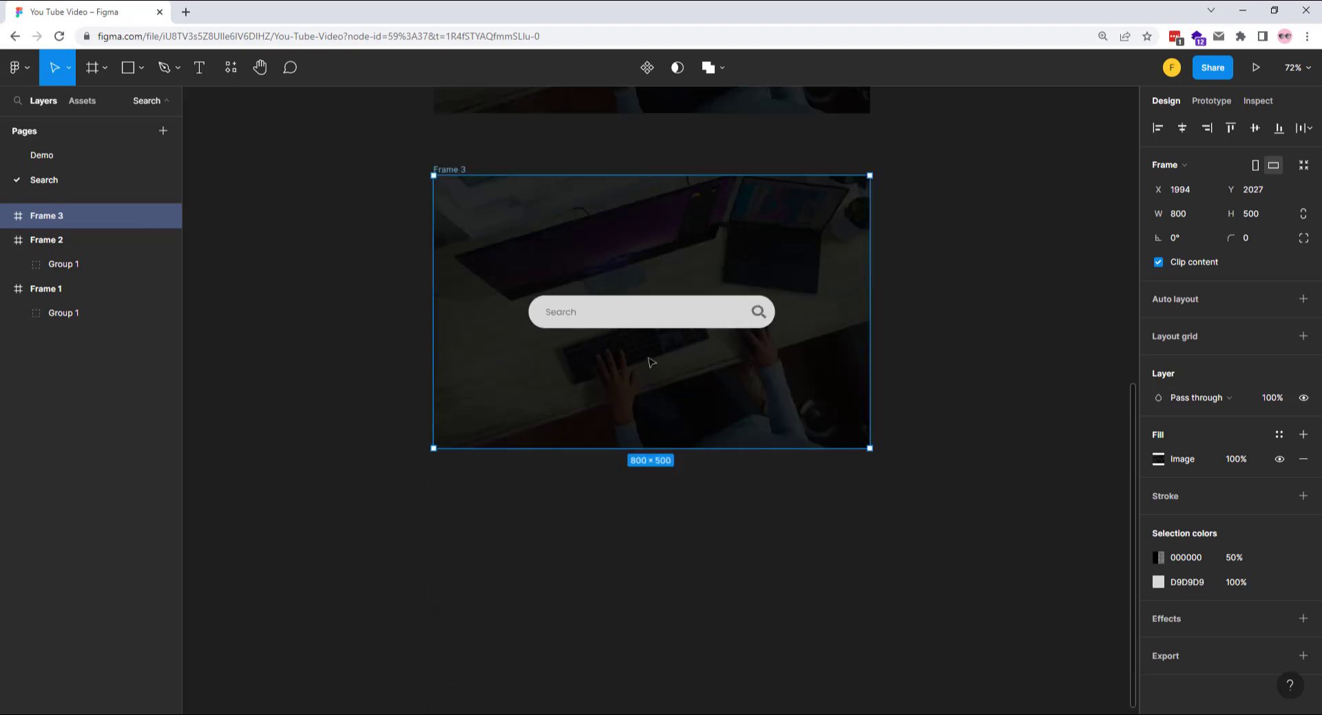
# Step: Draw a vertical text-cursor line about 26 long after the "Search" text in Frame 3's search bar
pyautogui.click(569, 316)
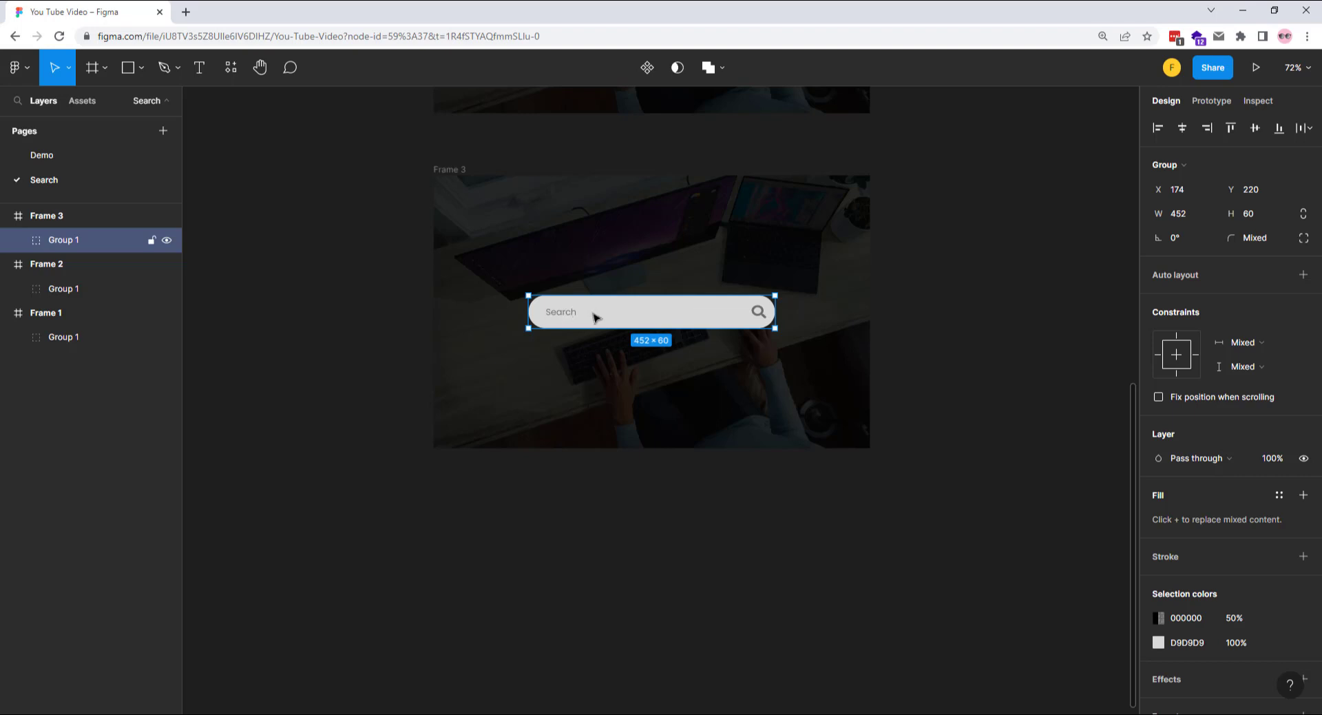
pyautogui.press('l')
pyautogui.moveTo(591, 303); pyautogui.dragTo(592, 321)
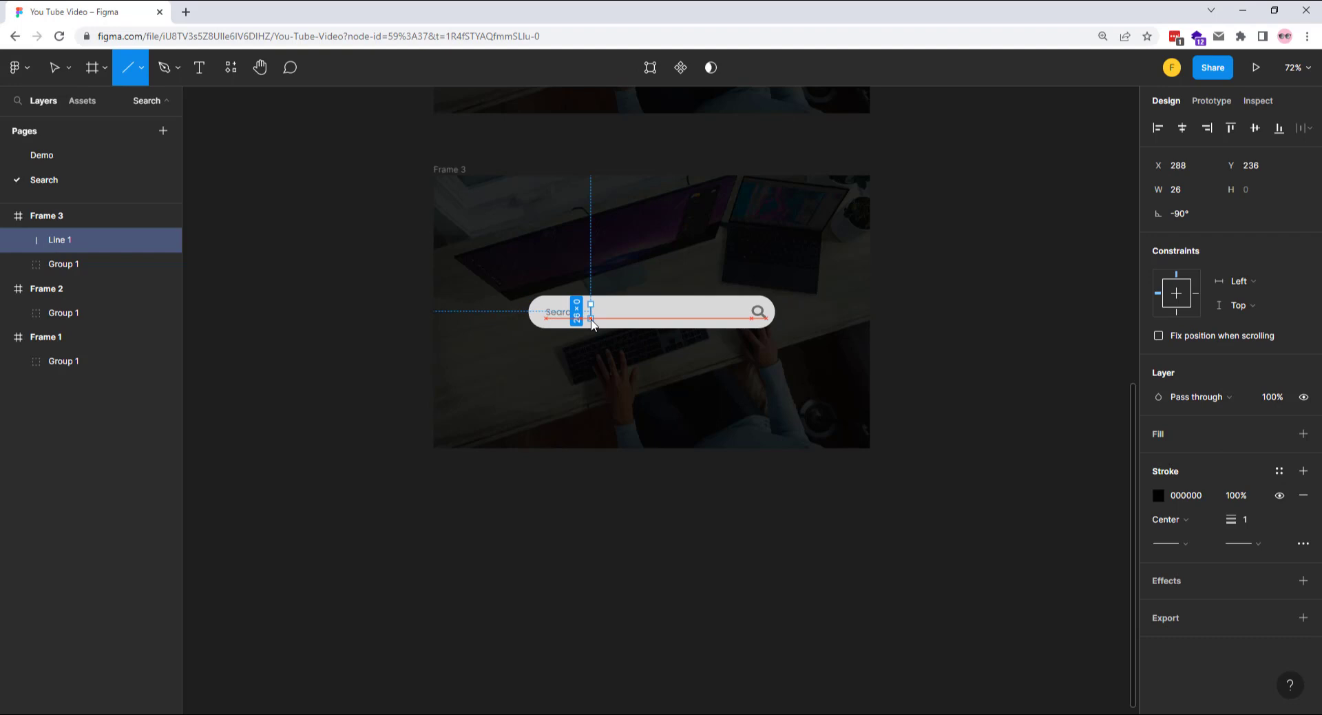
pyautogui.moveTo(592, 321); pyautogui.dragTo(592, 321)
# Step: Set the cursor line's length to 20 and center it vertically in Frame 3
pyautogui.click(1179, 191)
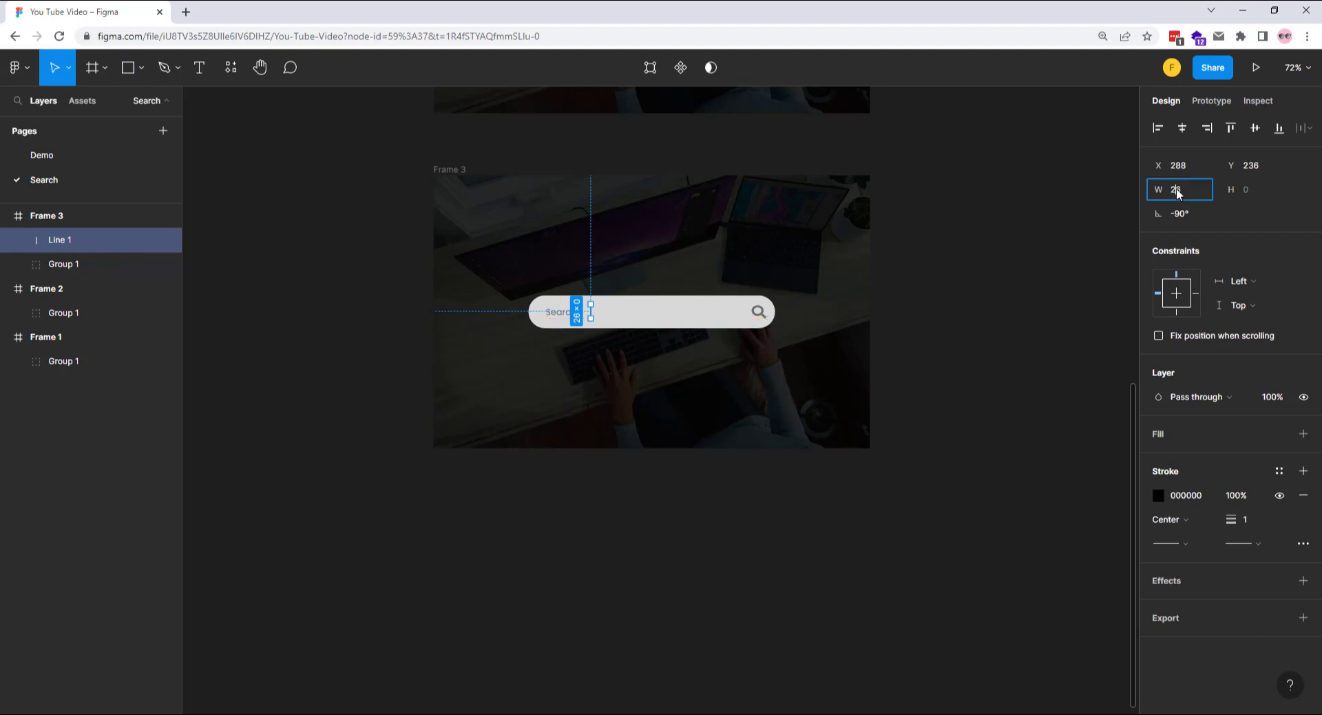
pyautogui.write('20')
pyautogui.press('Return')
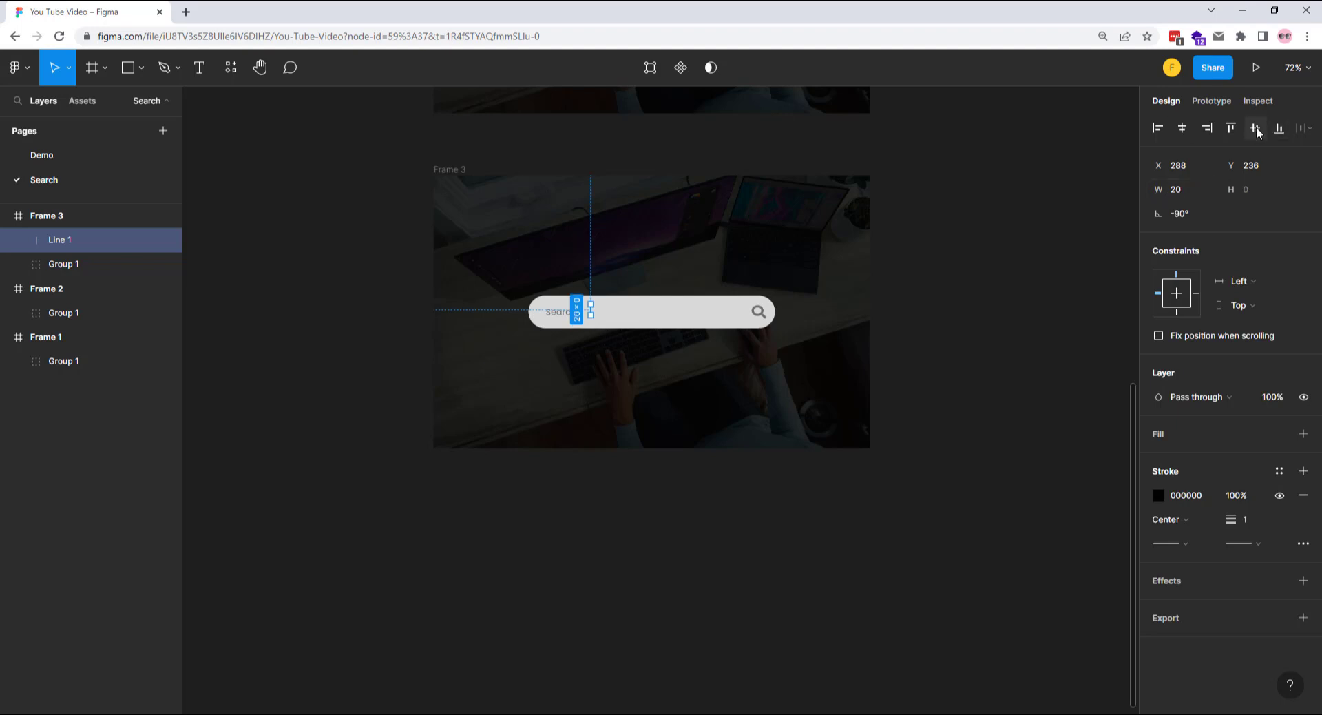
pyautogui.click(1256, 130)
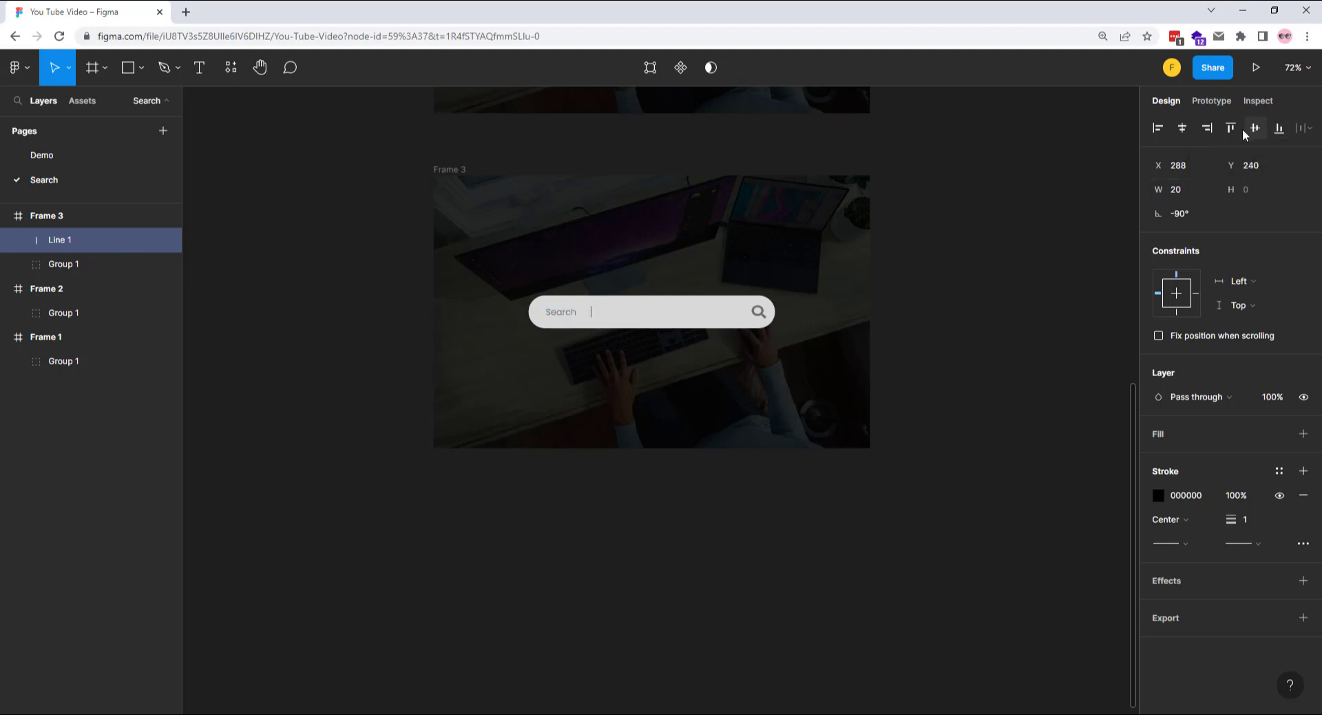
# Step: Move the cursor line into Frame 3's search bar group and place it at the start of "Search", about X 206, Y 238
pyautogui.click(16, 266)
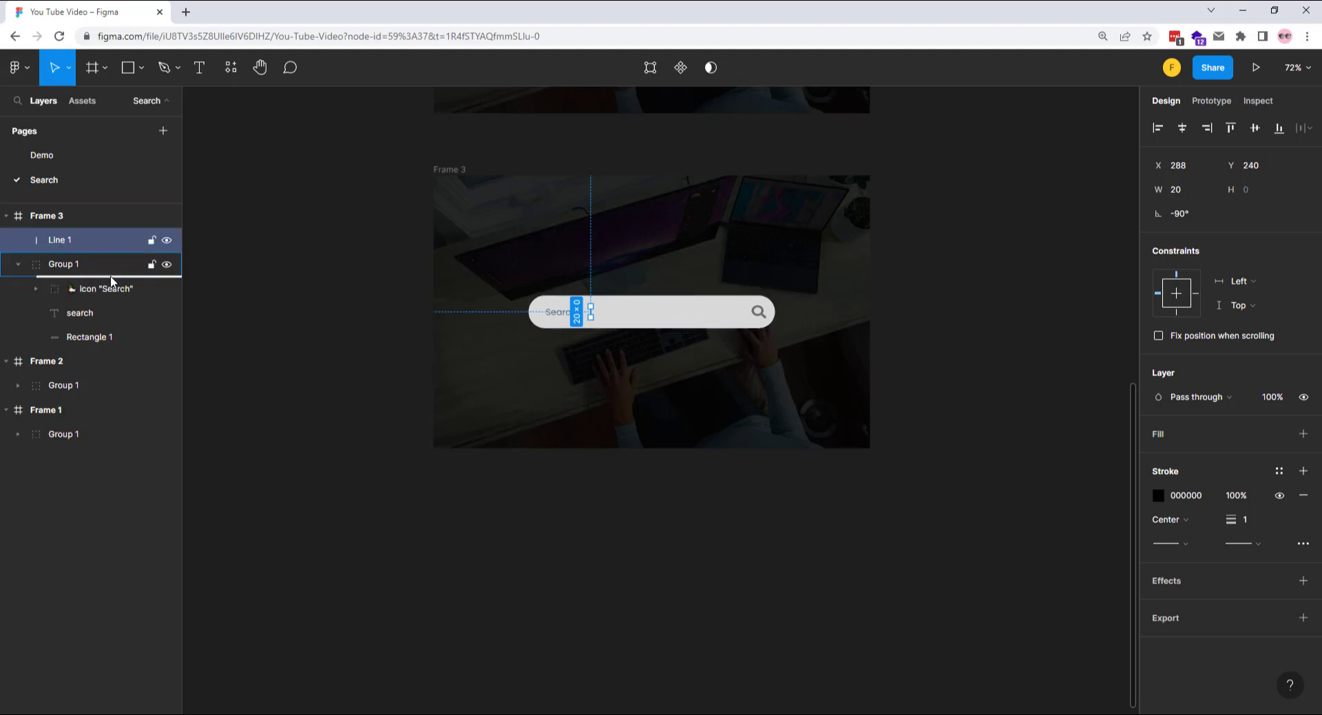
pyautogui.moveTo(112, 281); pyautogui.dragTo(114, 282)
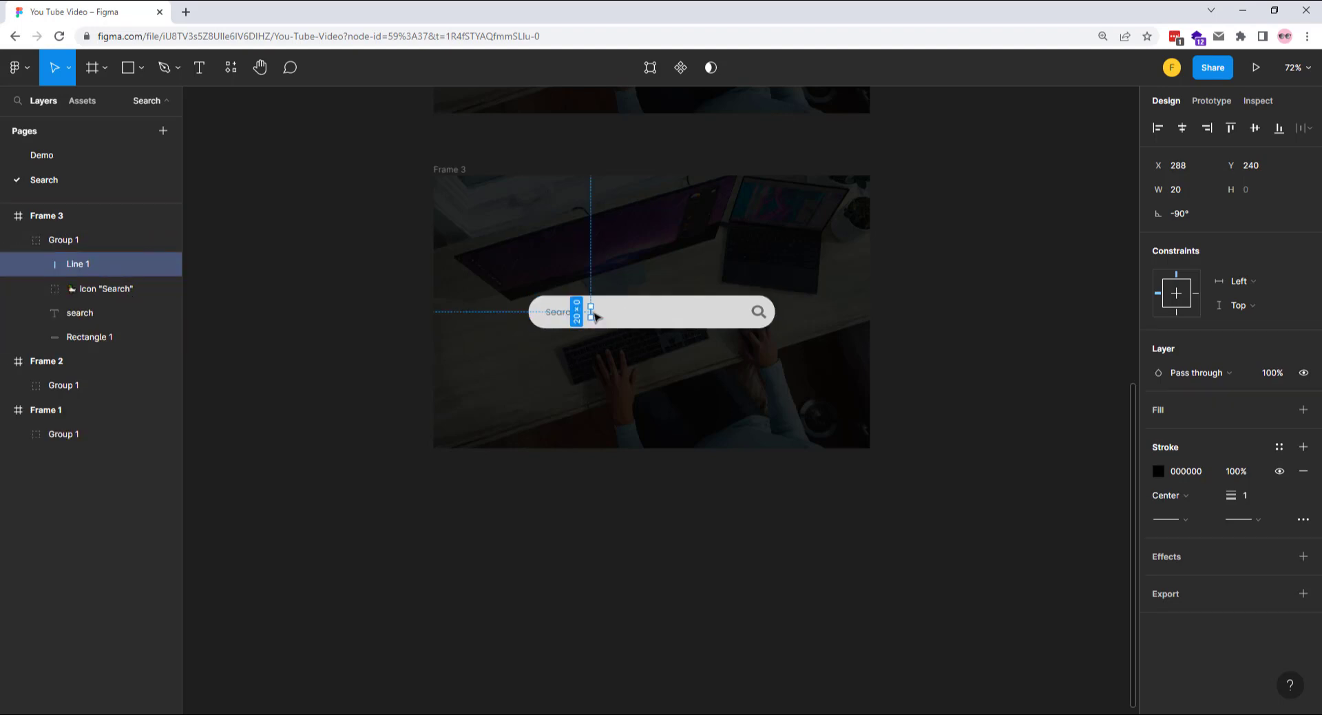
pyautogui.scroll(5, 596, 323)
pyautogui.moveTo(600, 301); pyautogui.dragTo(493, 298)
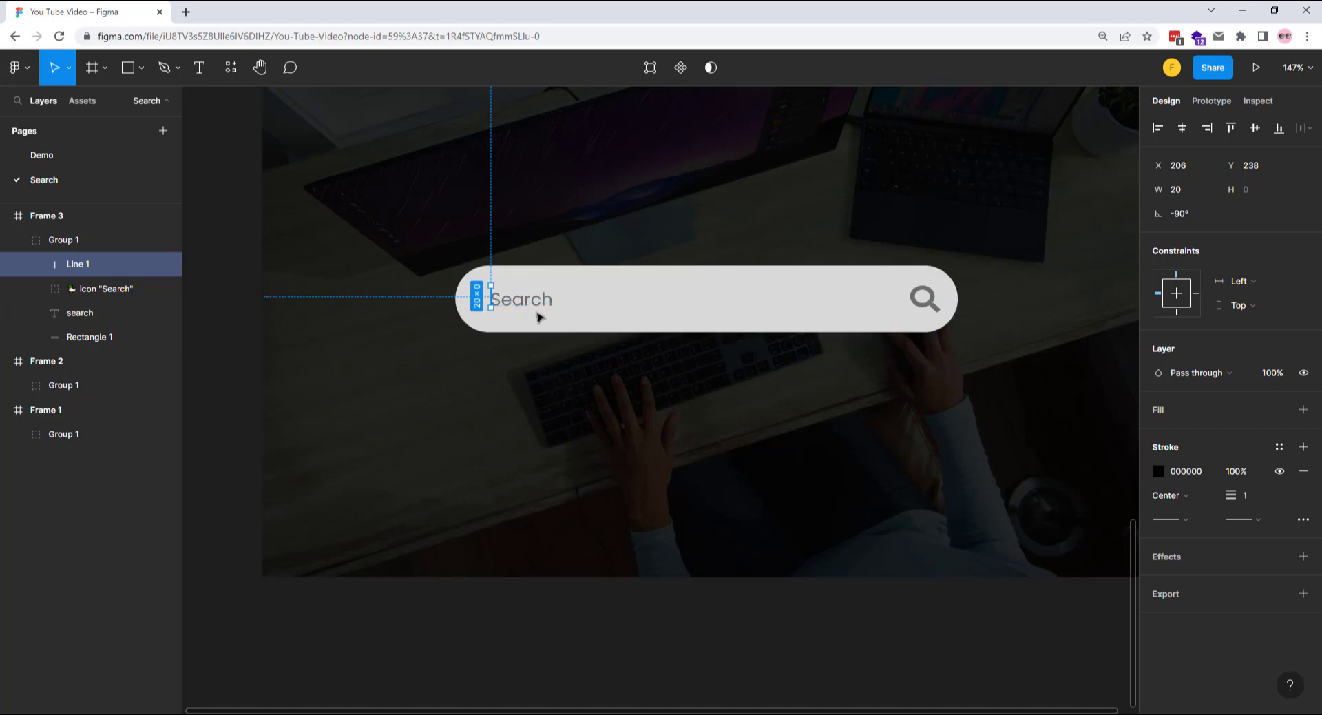
# Step: Set the layer opacity of the "Search" text in Frame 3 to 0%
pyautogui.click(140, 317)
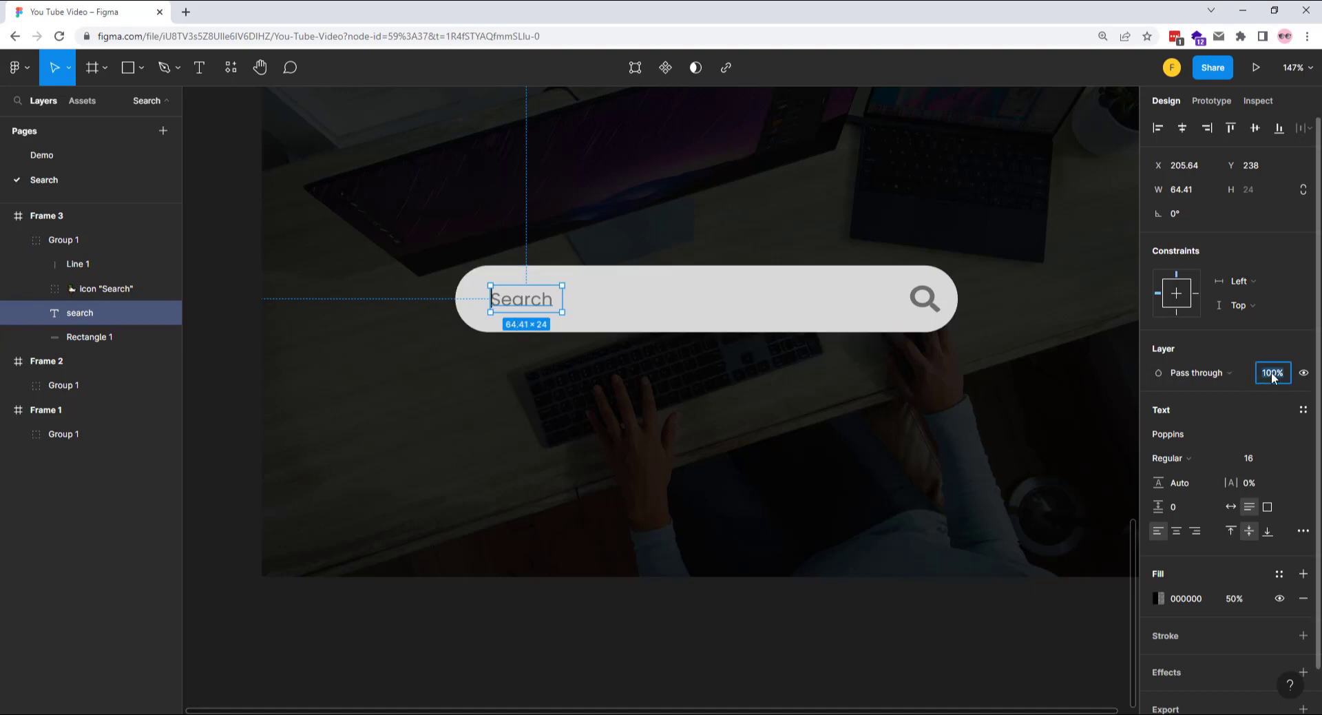
pyautogui.press('Return')
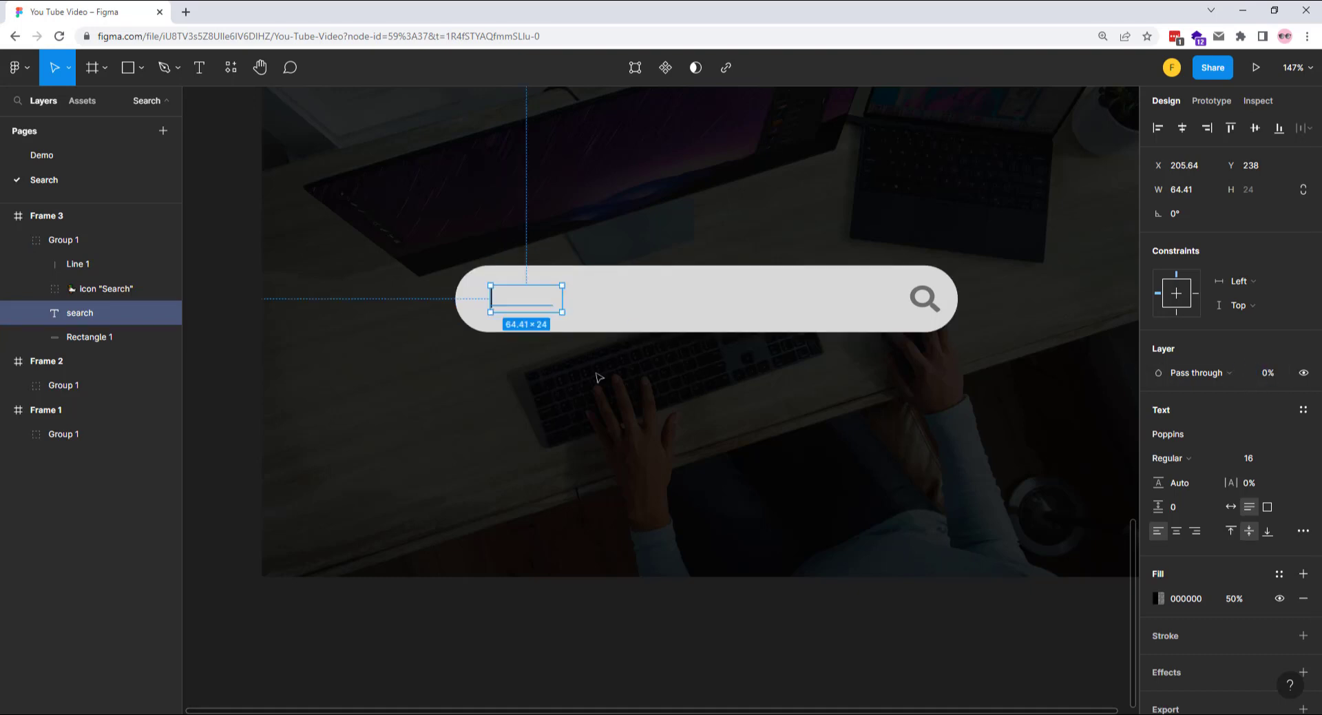
# Step: Duplicate Frame 3 and place the copy directly below it at about Y 2641
pyautogui.scroll(-5, 598, 372)
pyautogui.scroll(-1, 597, 375)
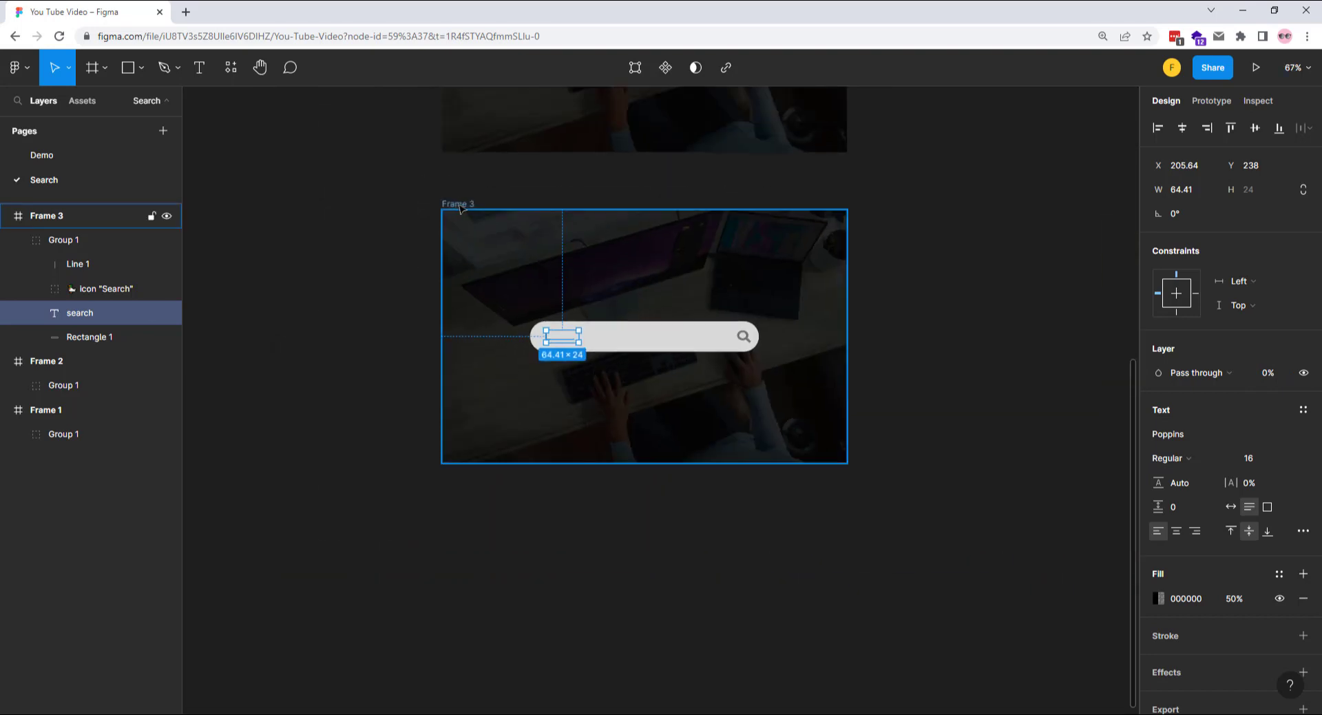
pyautogui.click(454, 205)
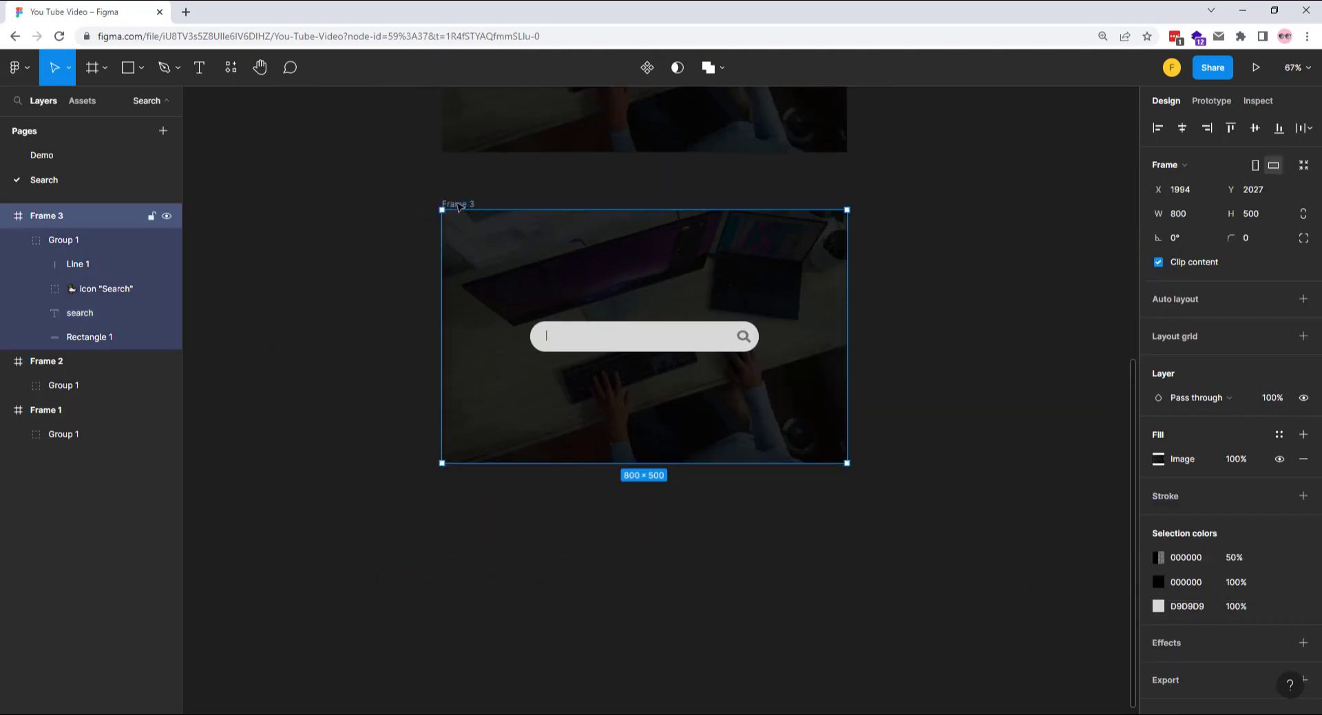
pyautogui.moveTo(458, 205); pyautogui.dragTo(469, 510)
pyautogui.scroll(-3, 613, 451)
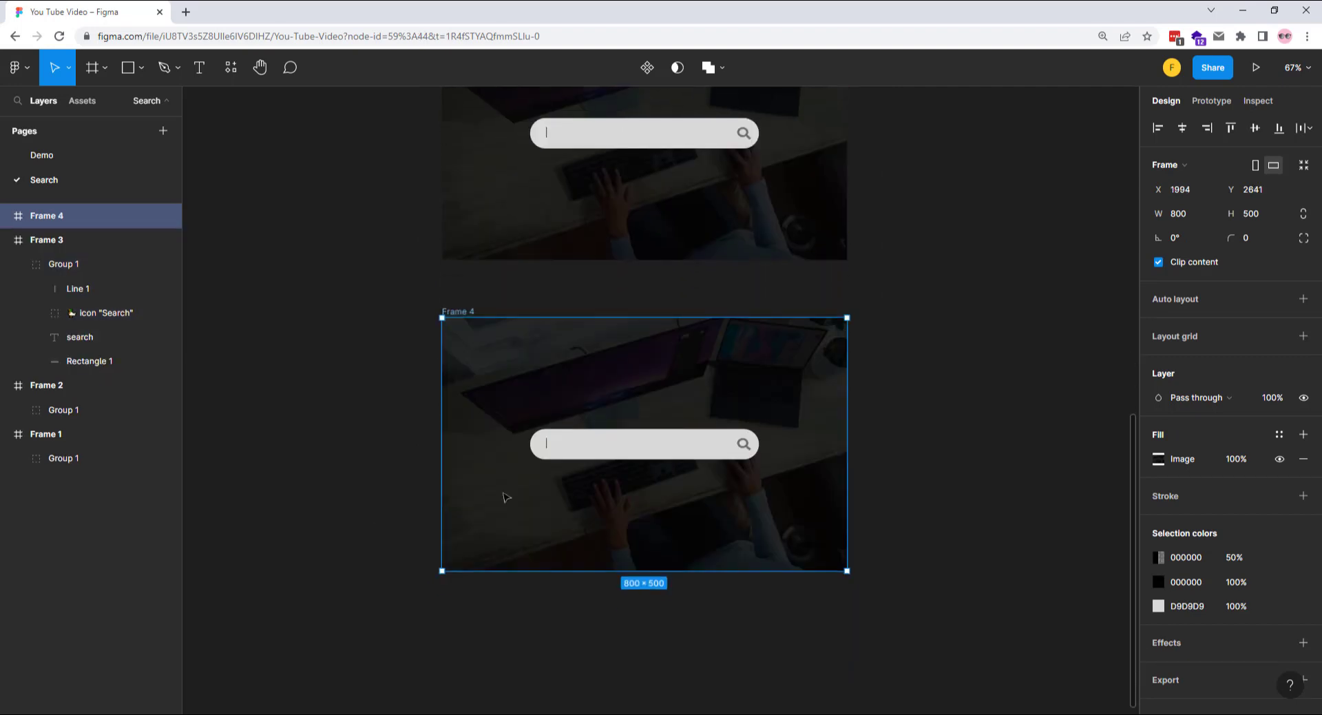
# Step: Set the layer opacity of the cursor line in Frame 4 to 0%
pyautogui.click(613, 451)
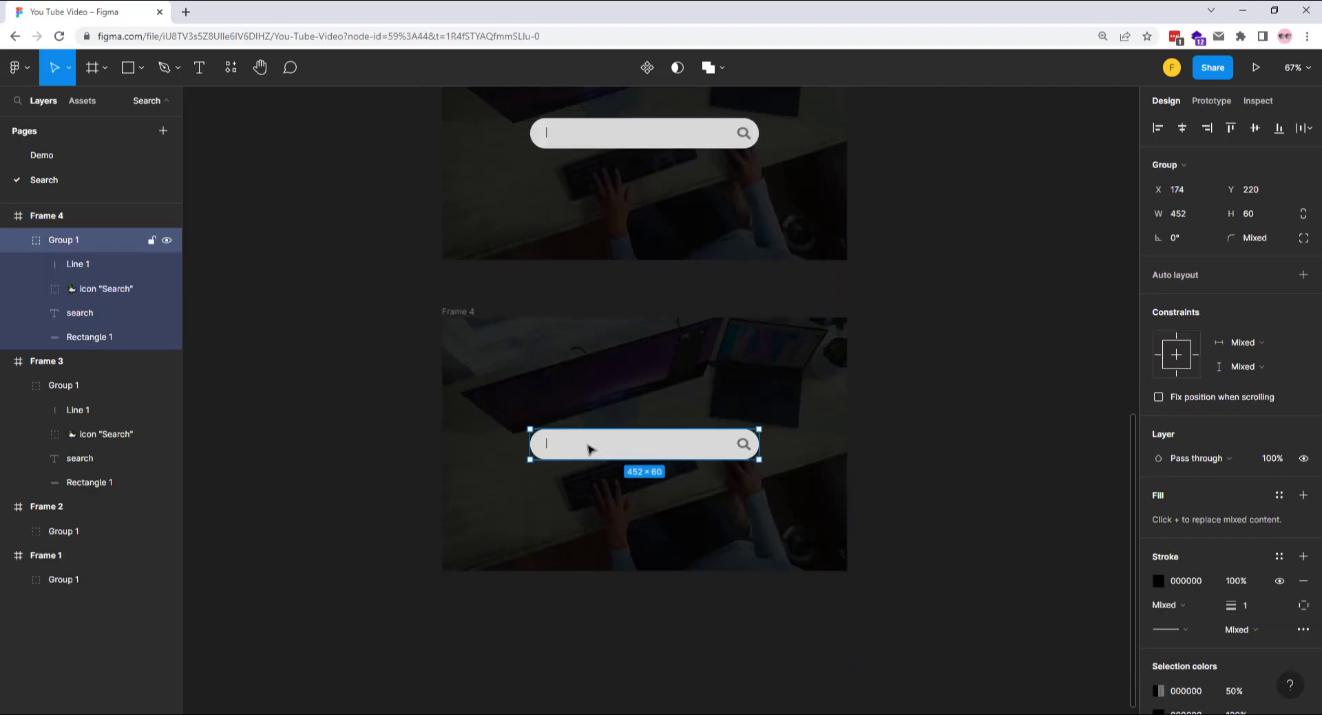
pyautogui.click(110, 266)
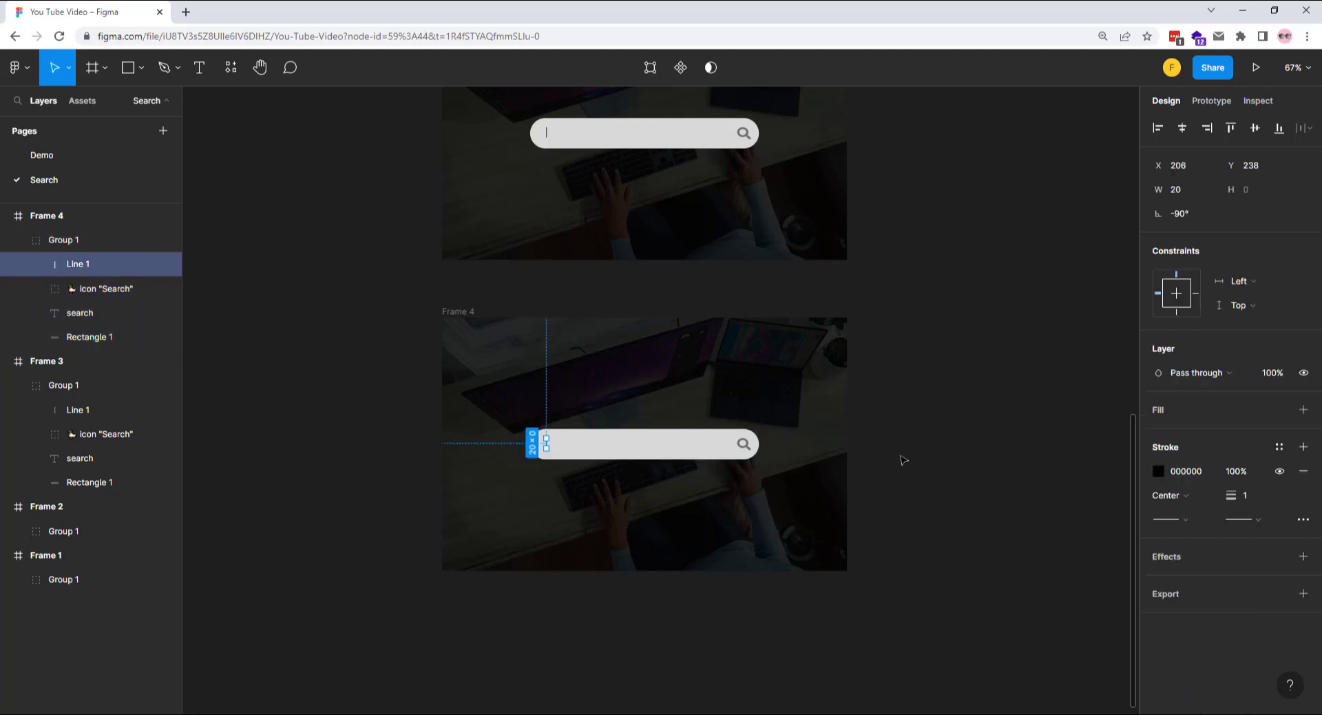
pyautogui.click(1271, 374)
pyautogui.write('0')
pyautogui.press('Return')
# Step: Set the layer opacity of the "Search" text in Frame 4 to 100%
pyautogui.click(90, 315)
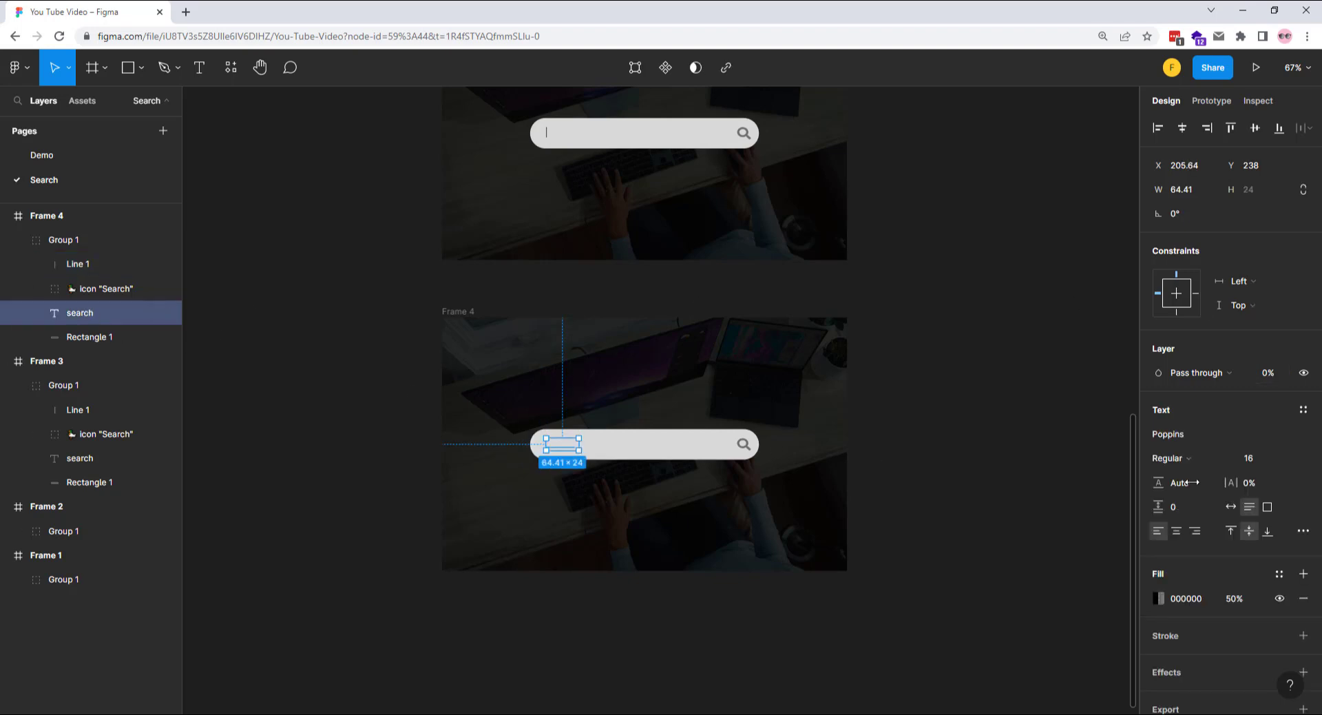
pyautogui.click(1268, 378)
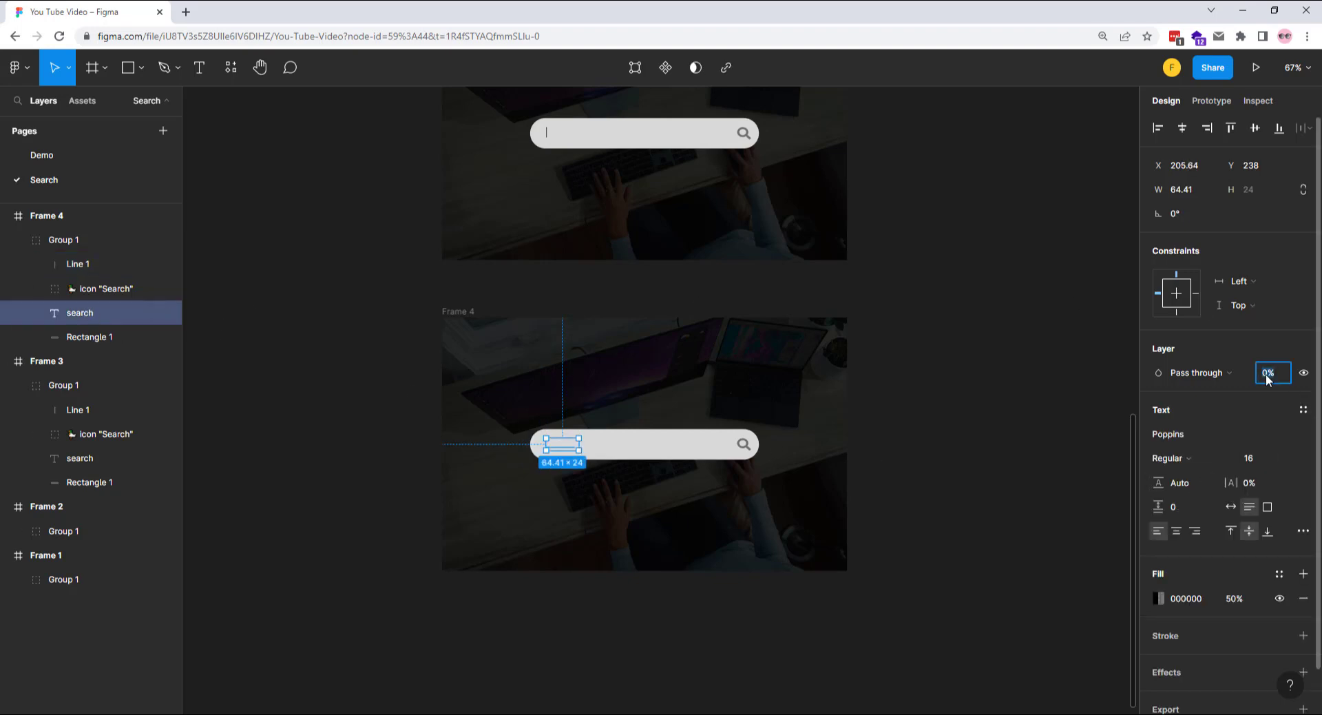
pyautogui.write('100')
pyautogui.press('Return')
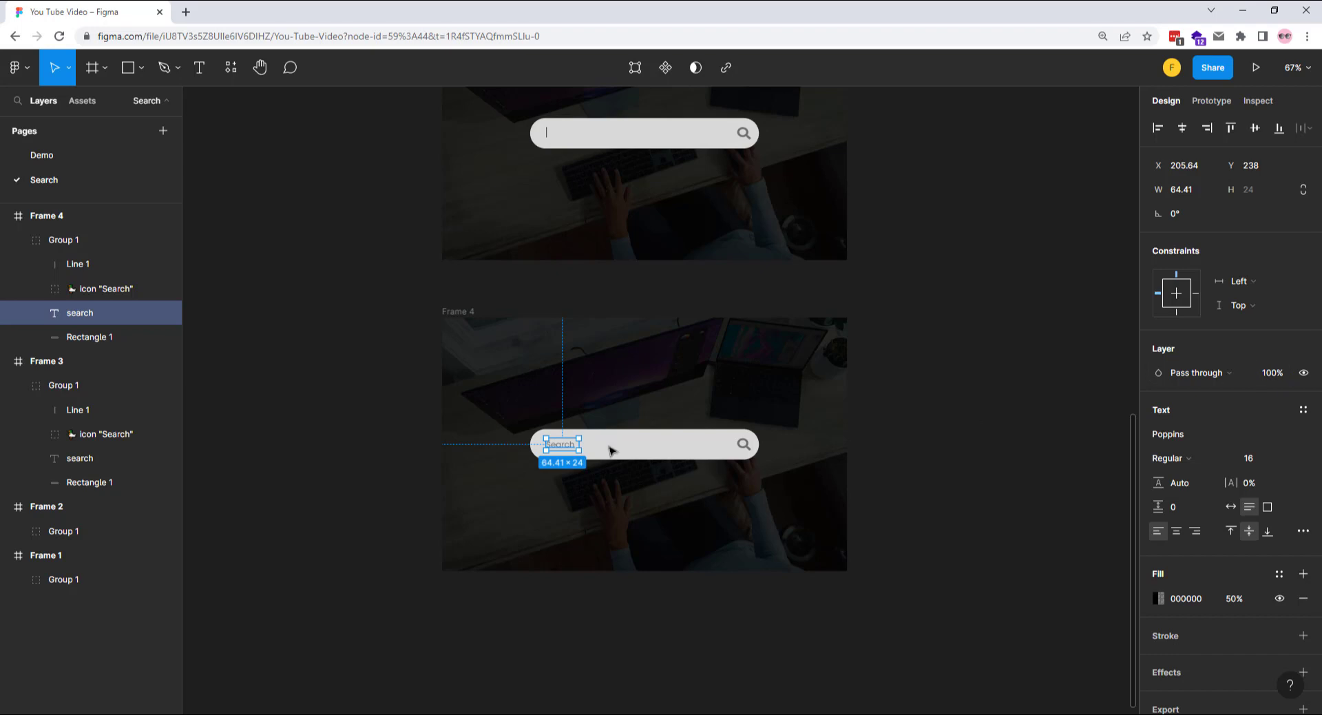
# Step: Replace the "Search" text in Frame 4's search bar with a sample full name
pyautogui.doubleClick(562, 445)
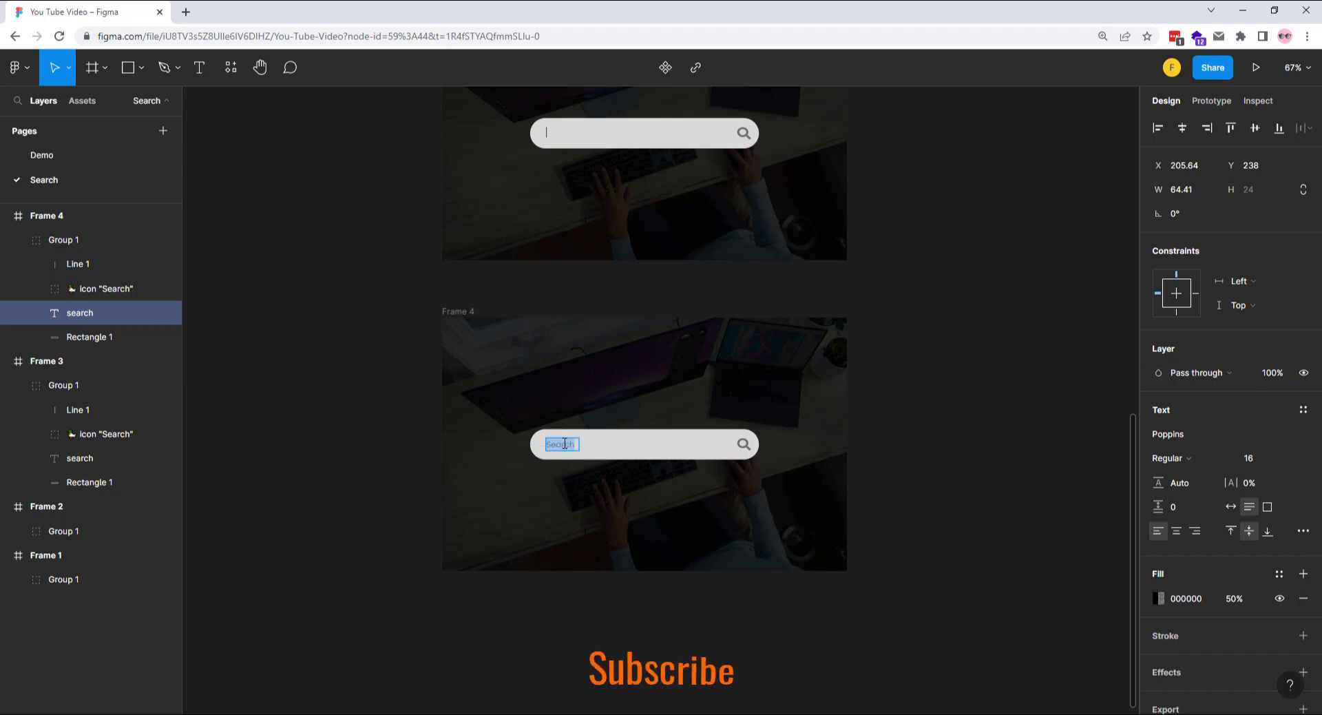
pyautogui.write('john doe')
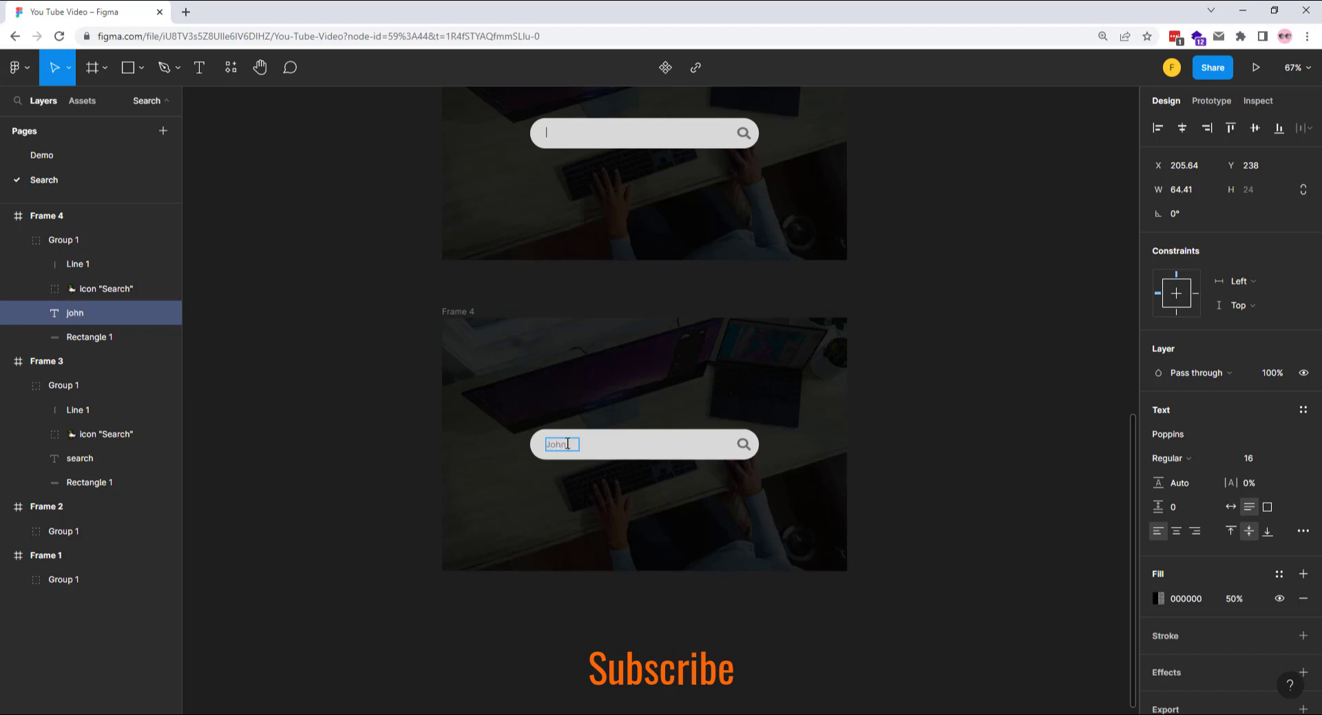
pyautogui.press('Escape')
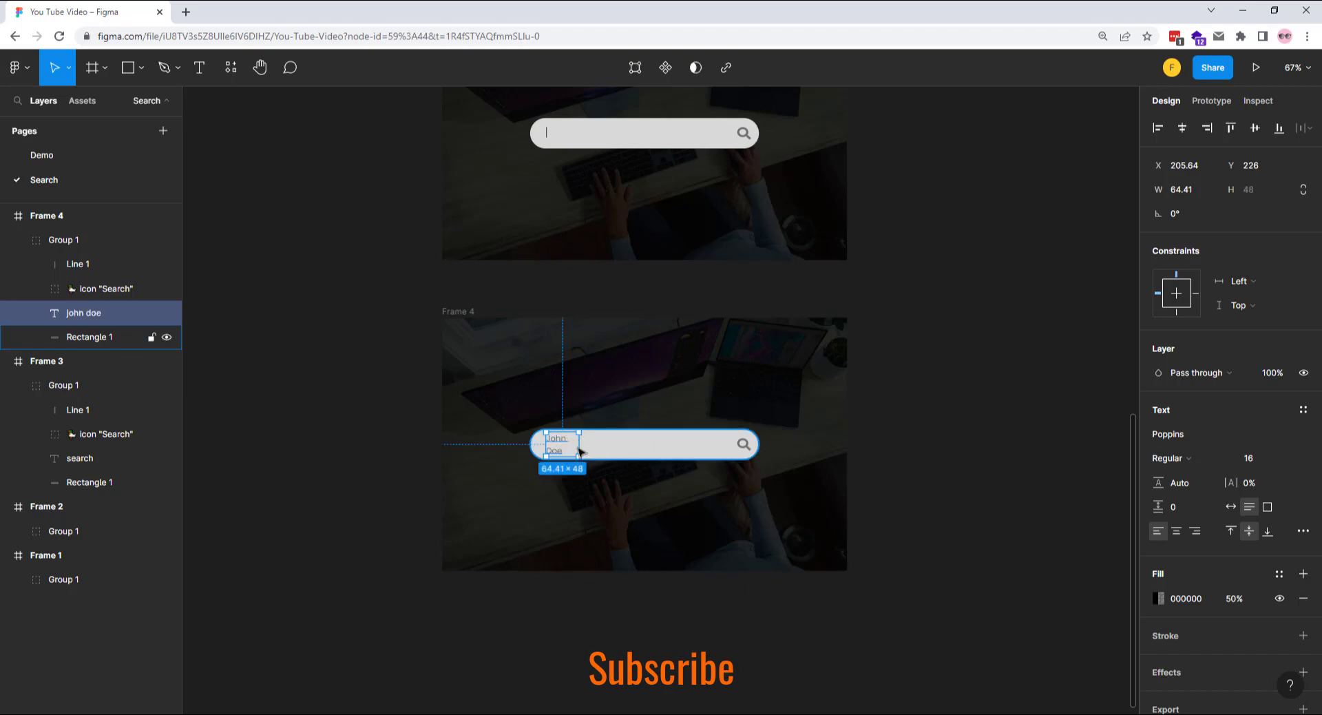
# Step: Widen the name's text box in Frame 4 to about 97 so it fits one line, and center it vertically
pyautogui.moveTo(580, 444); pyautogui.dragTo(596, 445)
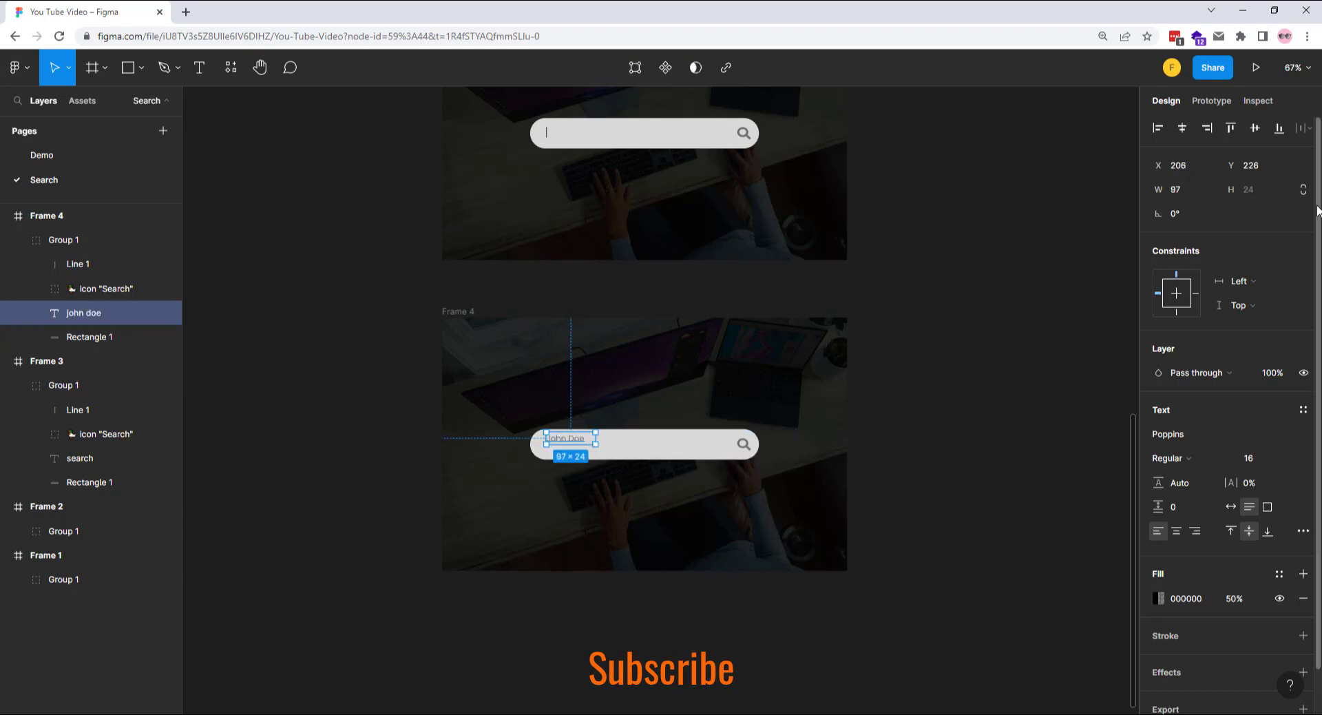
pyautogui.click(1255, 130)
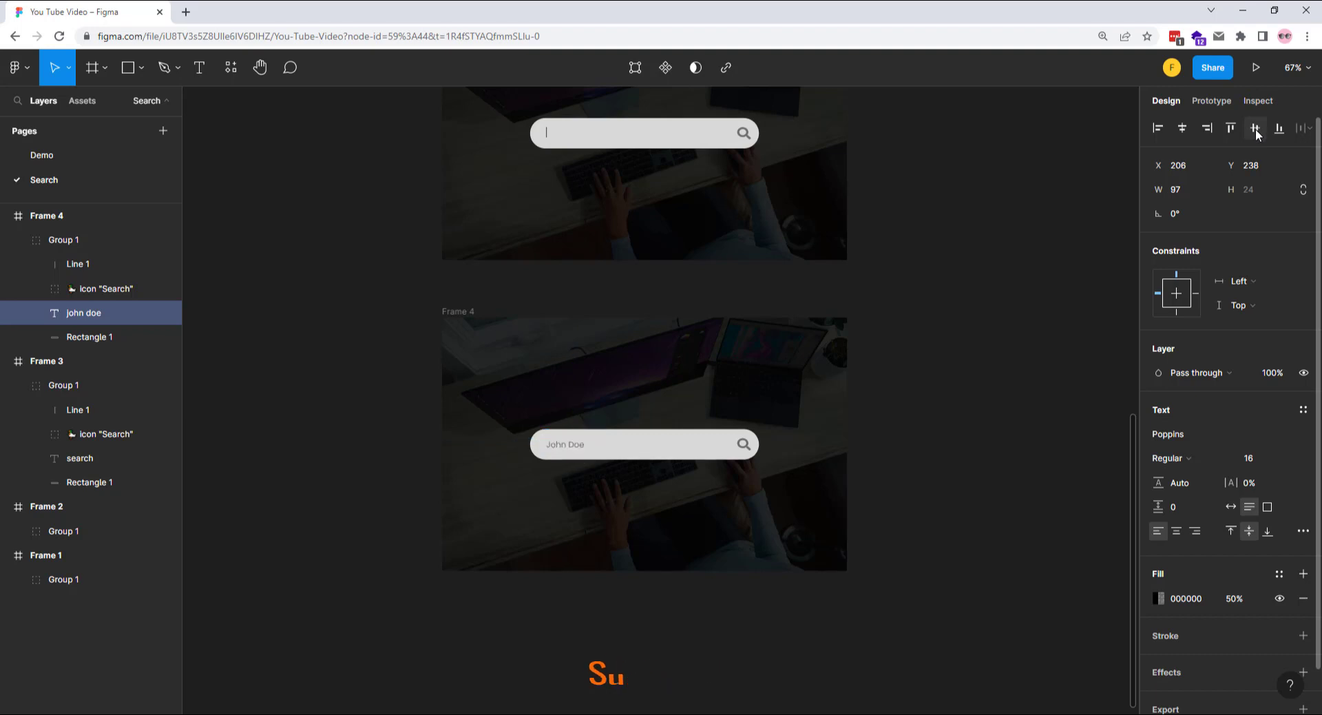
# Step: Set the fill opacity of the name text in Frame 4's search bar to 100%
pyautogui.click(1233, 600)
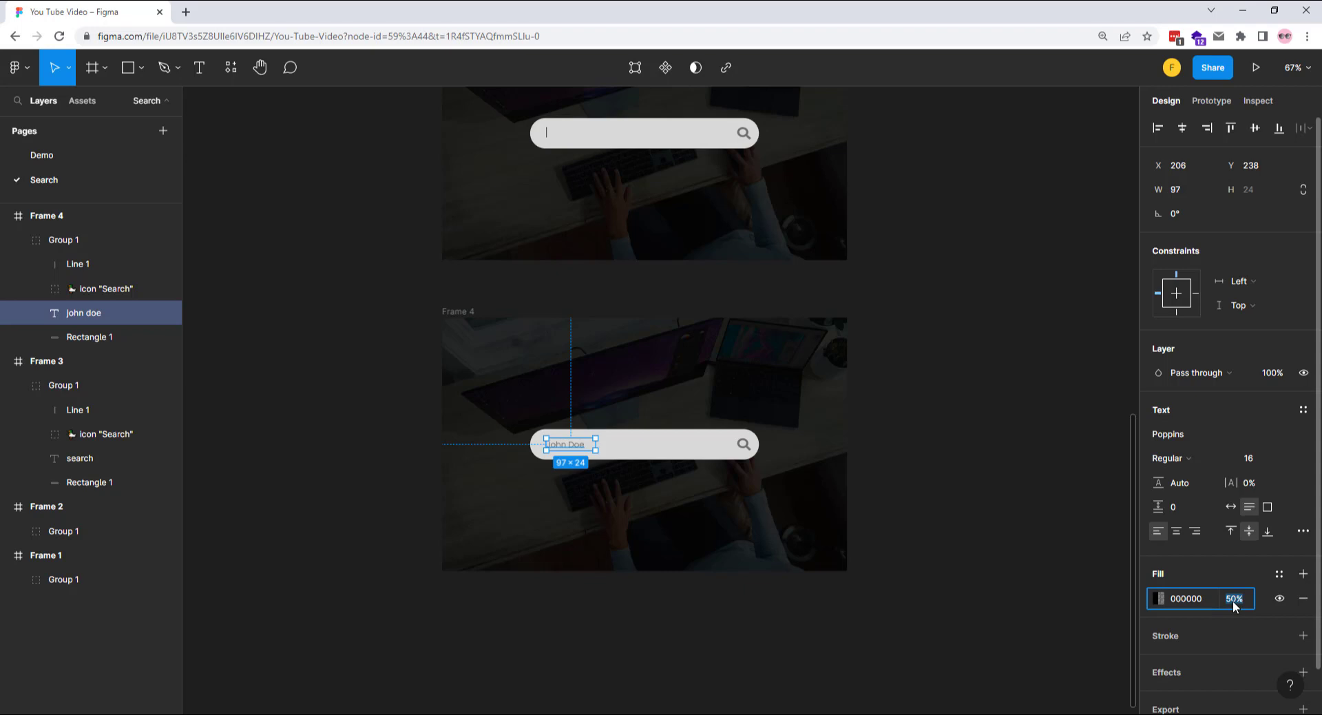
pyautogui.write('100')
pyautogui.press('Return')
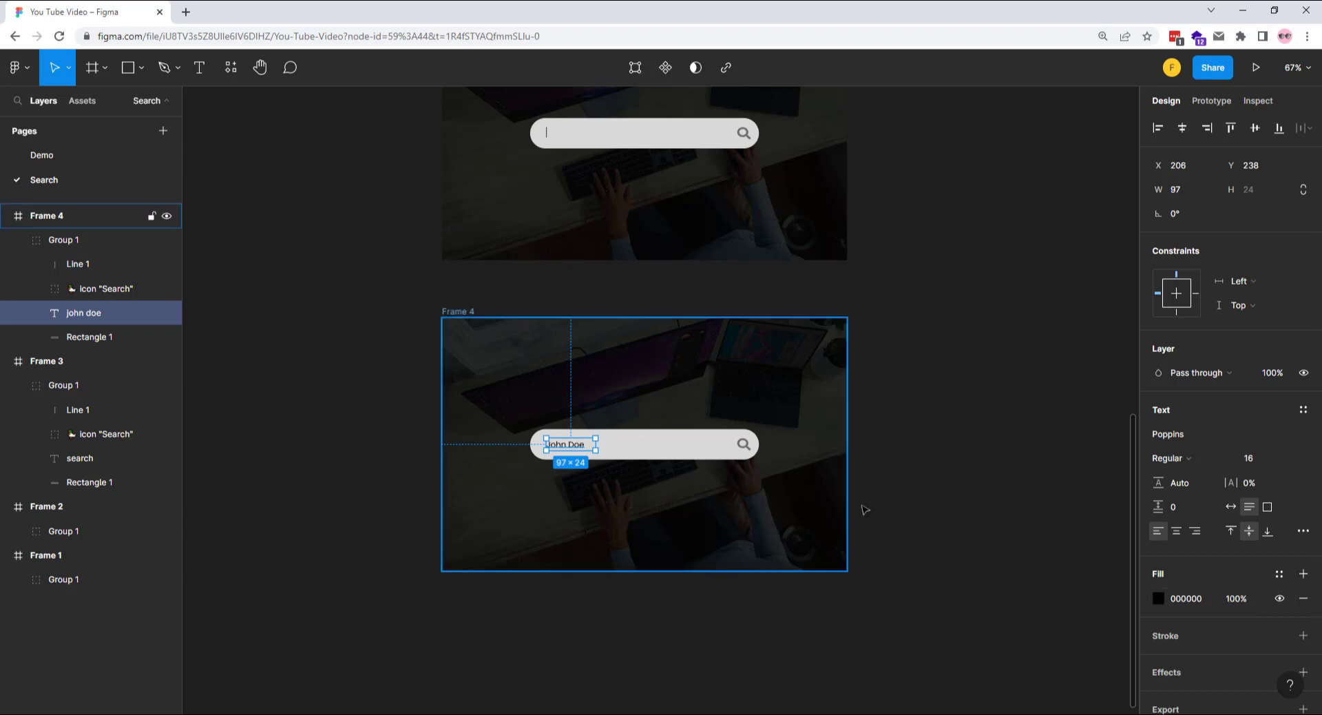
# Step: Add a prototype connection from Frame 1 to Frame 2, triggered on click and using Smart animate
pyautogui.scroll(-5, 871, 505)
pyautogui.scroll(-2, 873, 502)
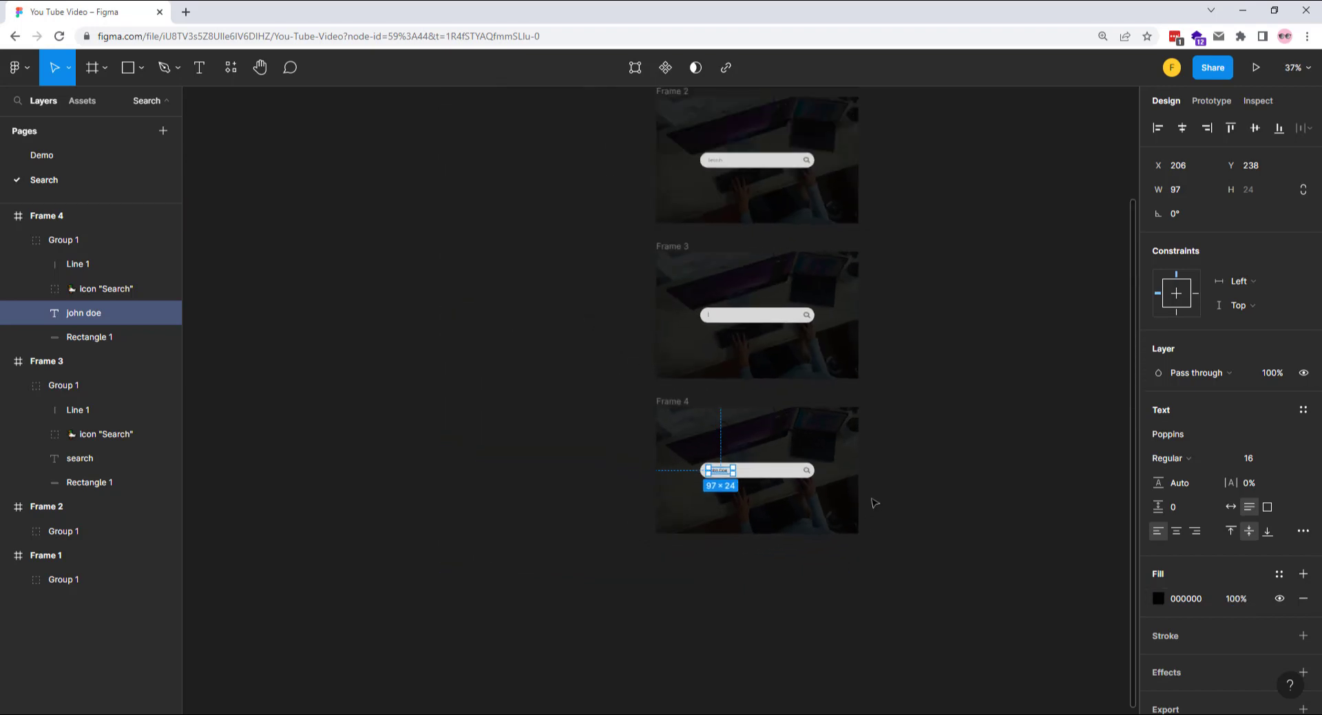
pyautogui.hscroll(3, 819, 544)
pyautogui.scroll(3, 762, 606)
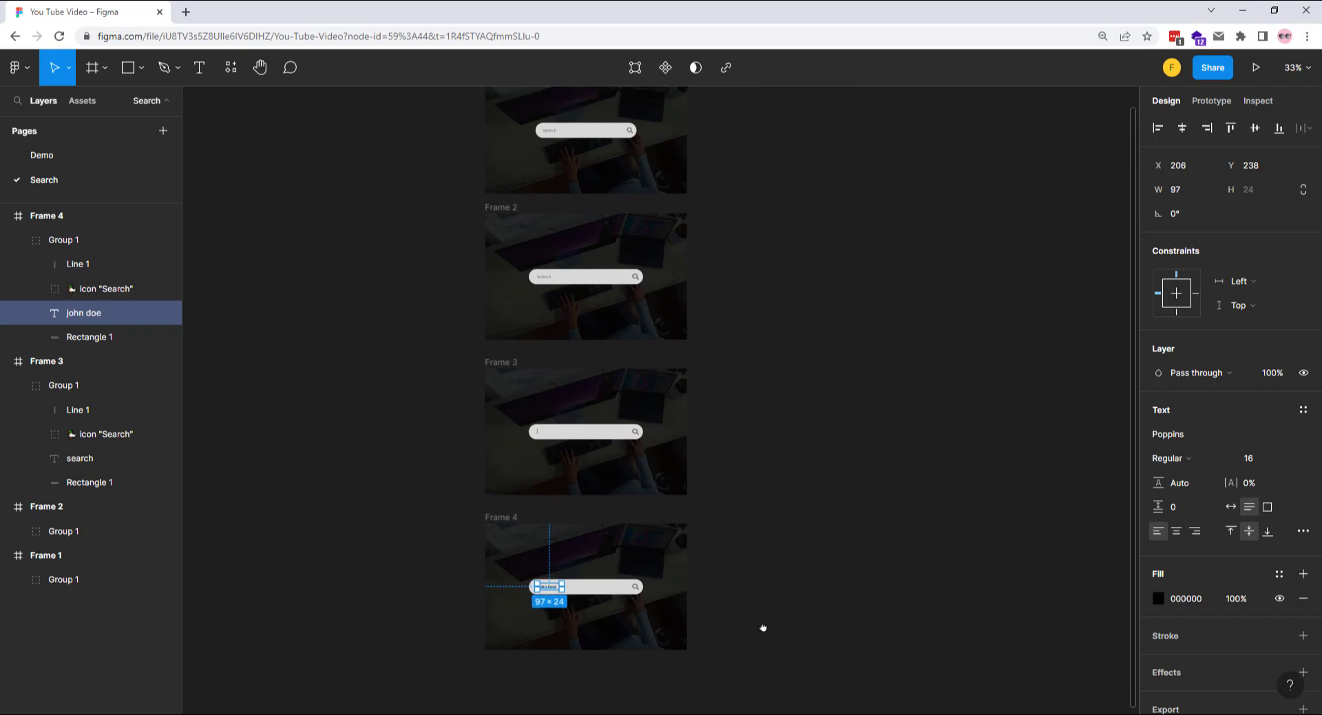
pyautogui.click(778, 659)
pyautogui.click(46, 555)
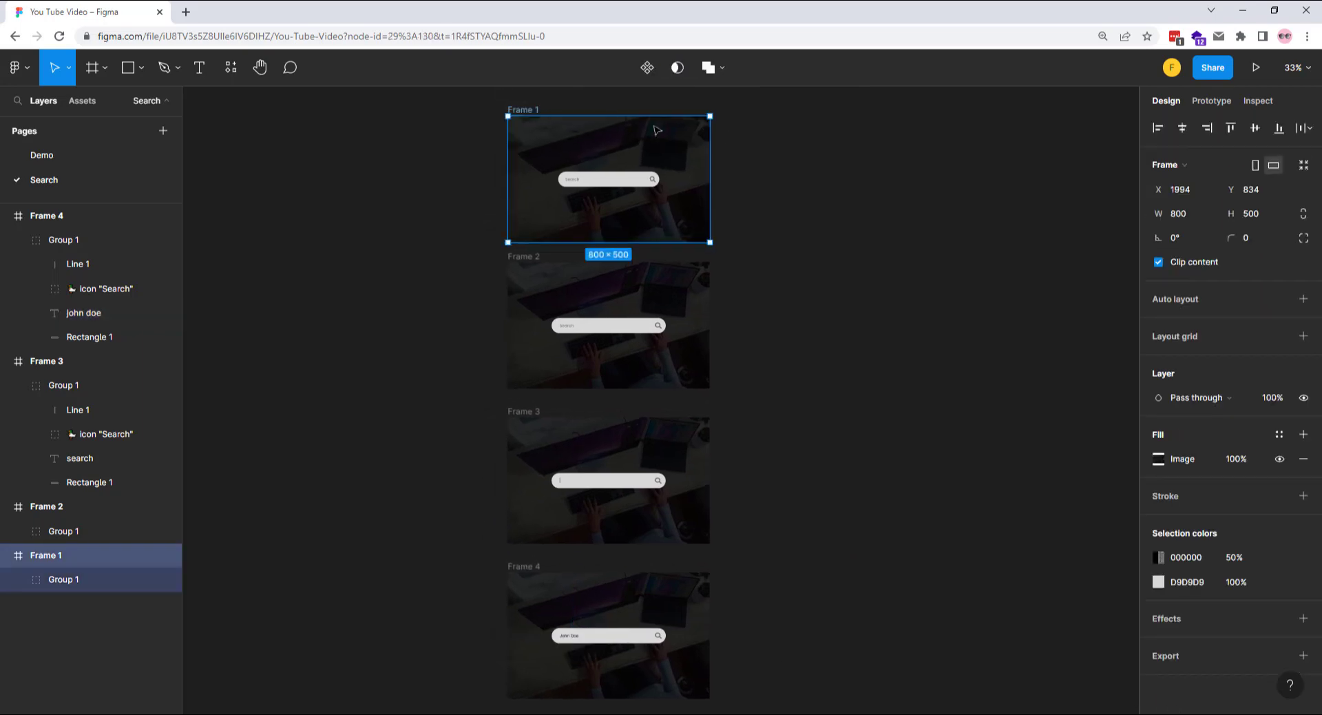
pyautogui.click(1211, 101)
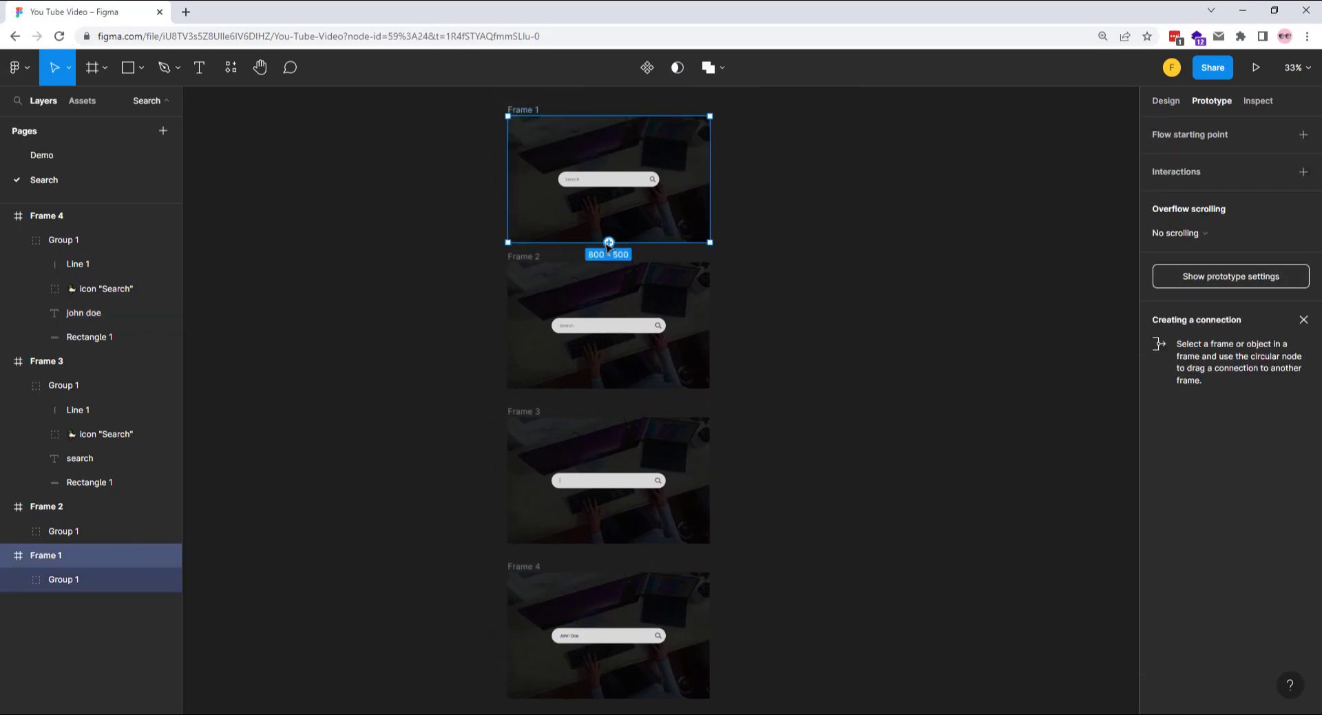
pyautogui.moveTo(609, 243); pyautogui.dragTo(609, 310)
pyautogui.click(1018, 443)
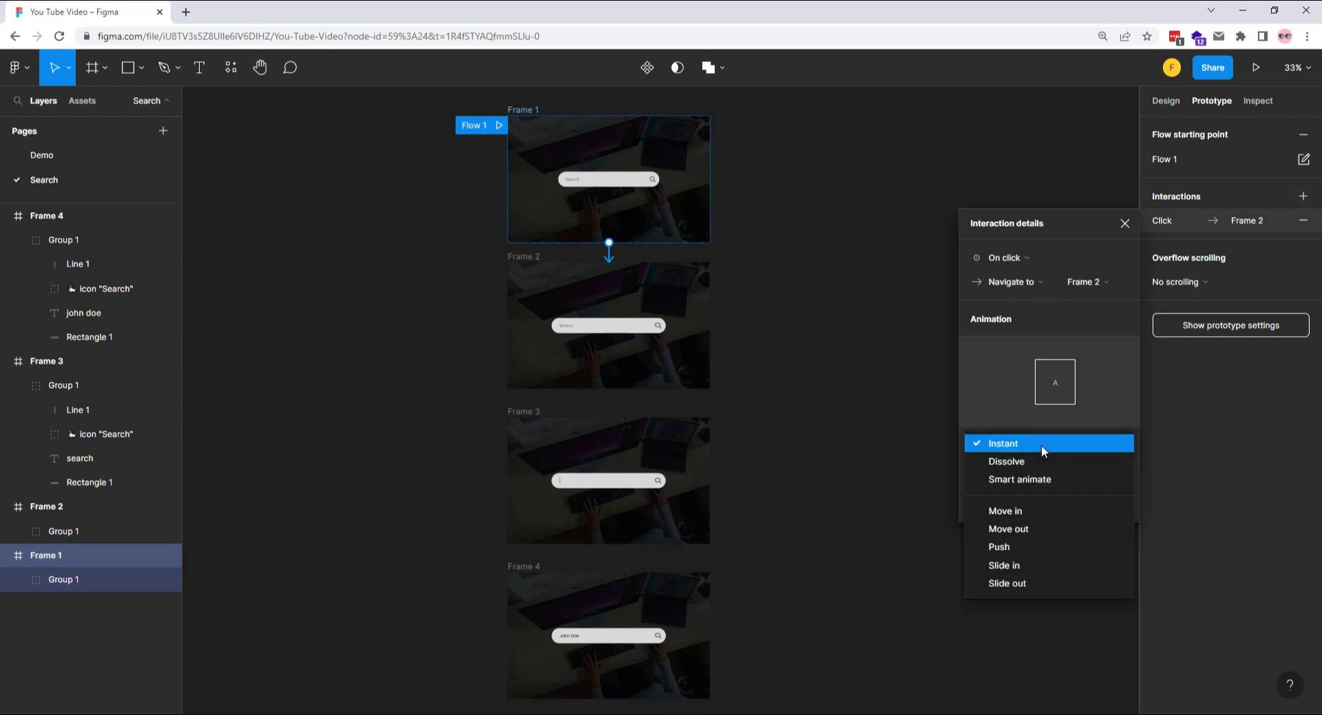
pyautogui.click(1003, 478)
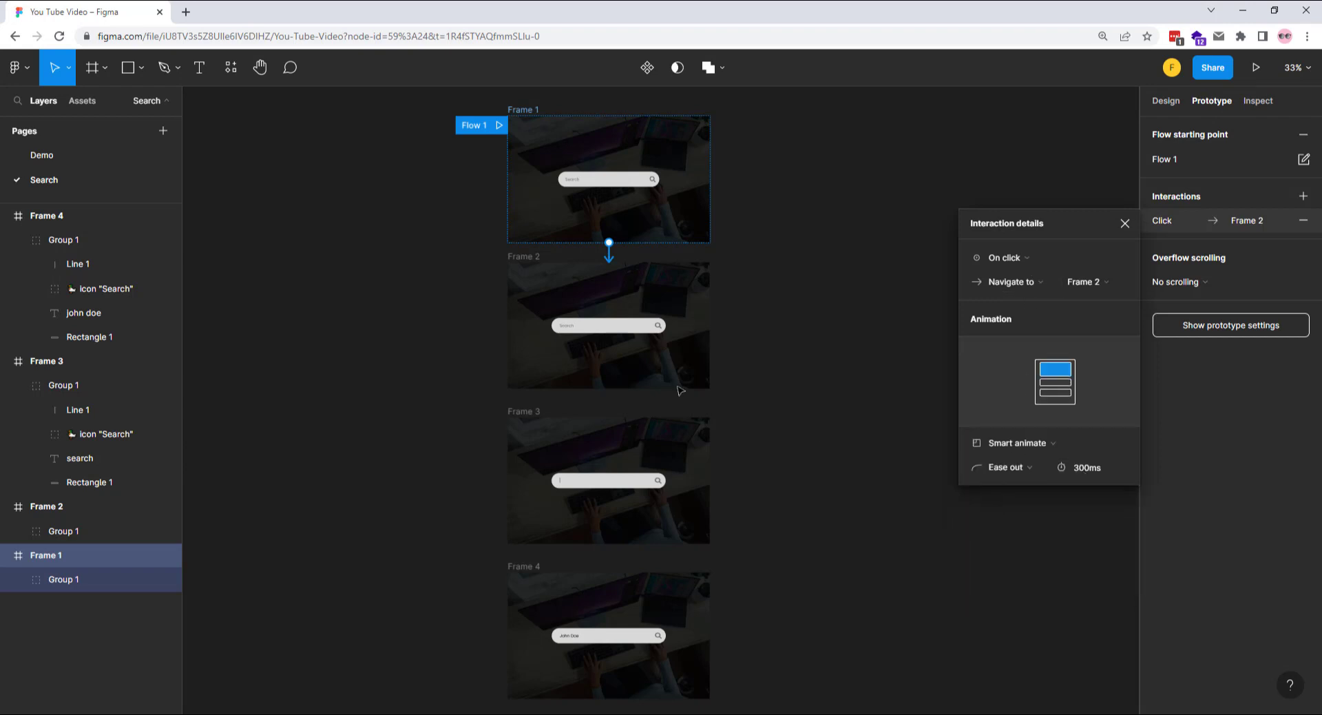
# Step: Connect Frame 2 to Frame 3 on click, and Frame 3 to Frame 4 with a Key/Gamepad trigger on J, both using Smart animate
pyautogui.click(522, 257)
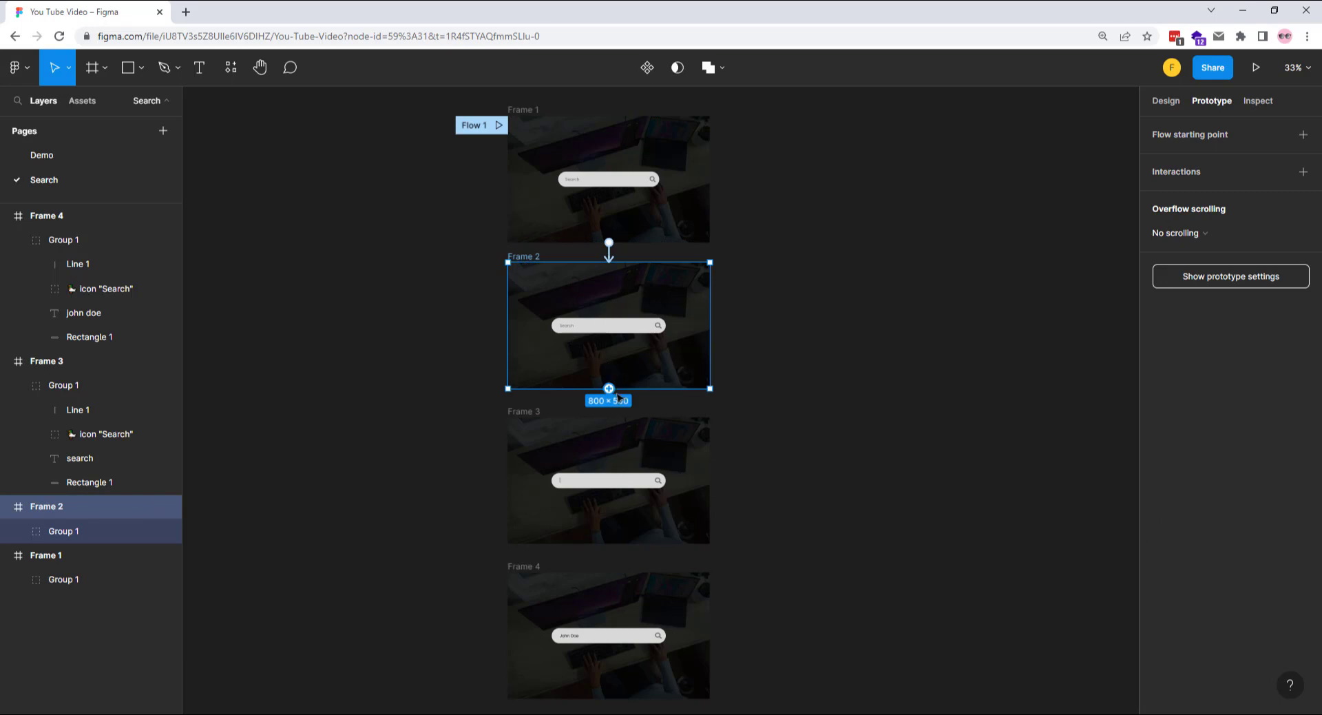
pyautogui.moveTo(609, 389); pyautogui.dragTo(603, 465)
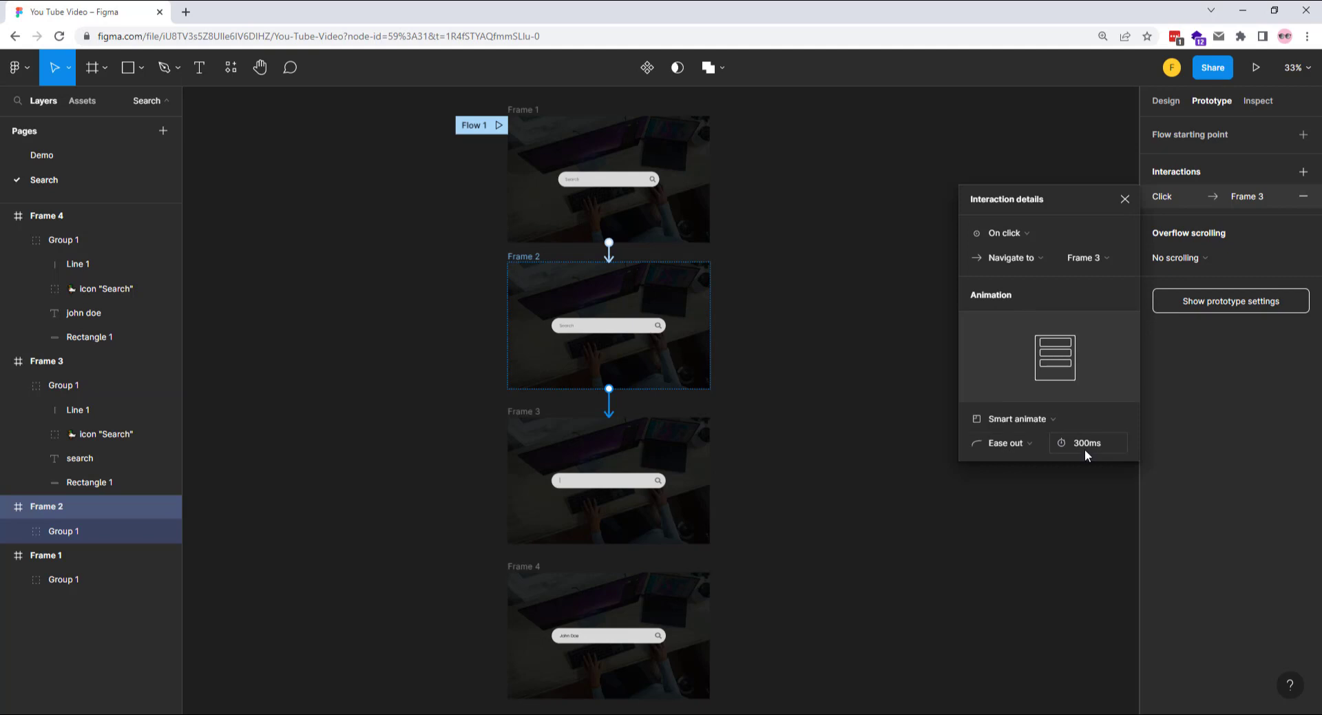
pyautogui.click(620, 491)
pyautogui.moveTo(609, 544); pyautogui.dragTo(633, 628)
pyautogui.click(1058, 233)
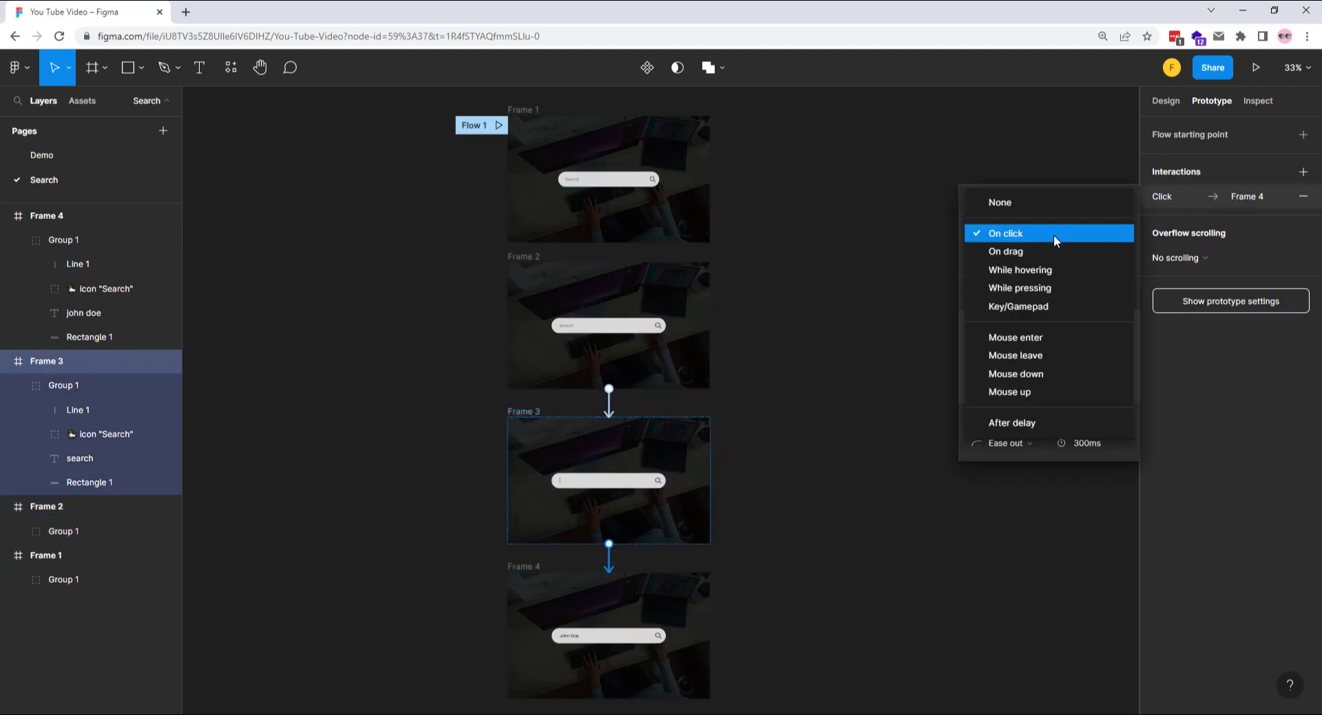
pyautogui.click(1018, 307)
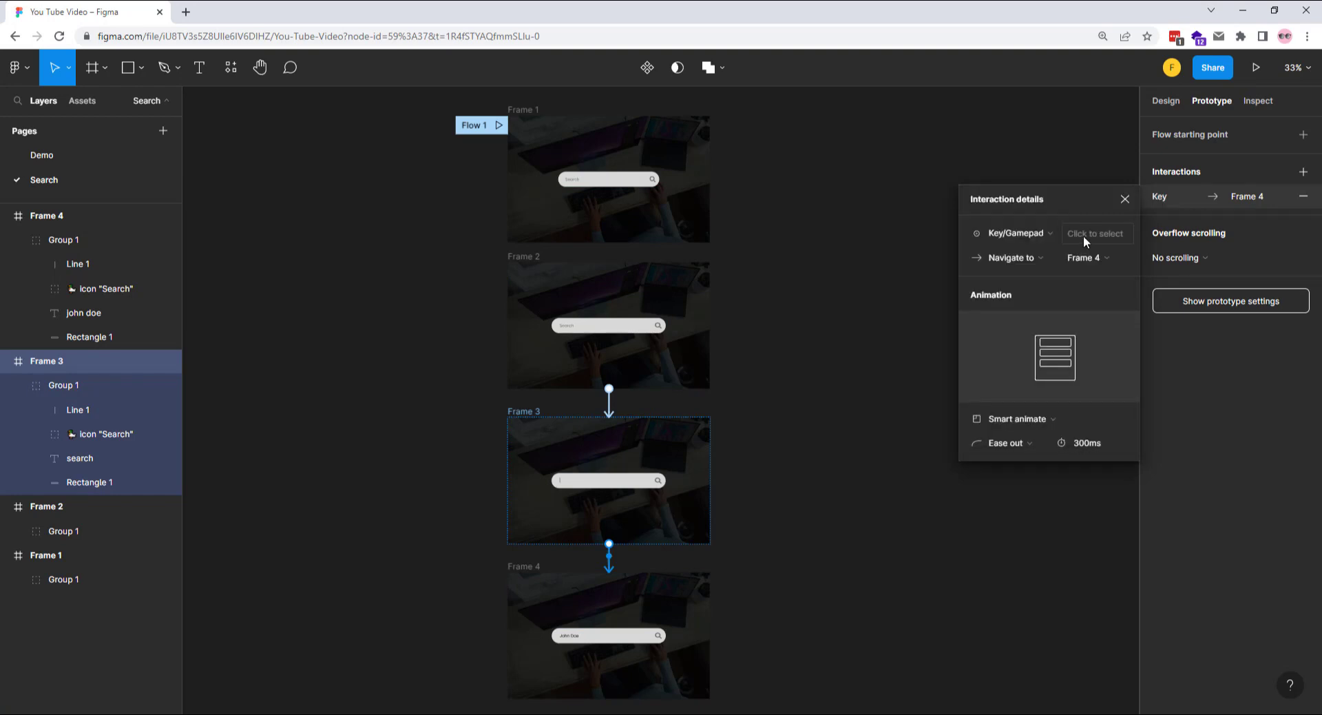
pyautogui.press('j')
pyautogui.click(1124, 199)
# Step: Connect Frame 4 back to Frame 1 with an on-click Smart animate interaction
pyautogui.click(525, 570)
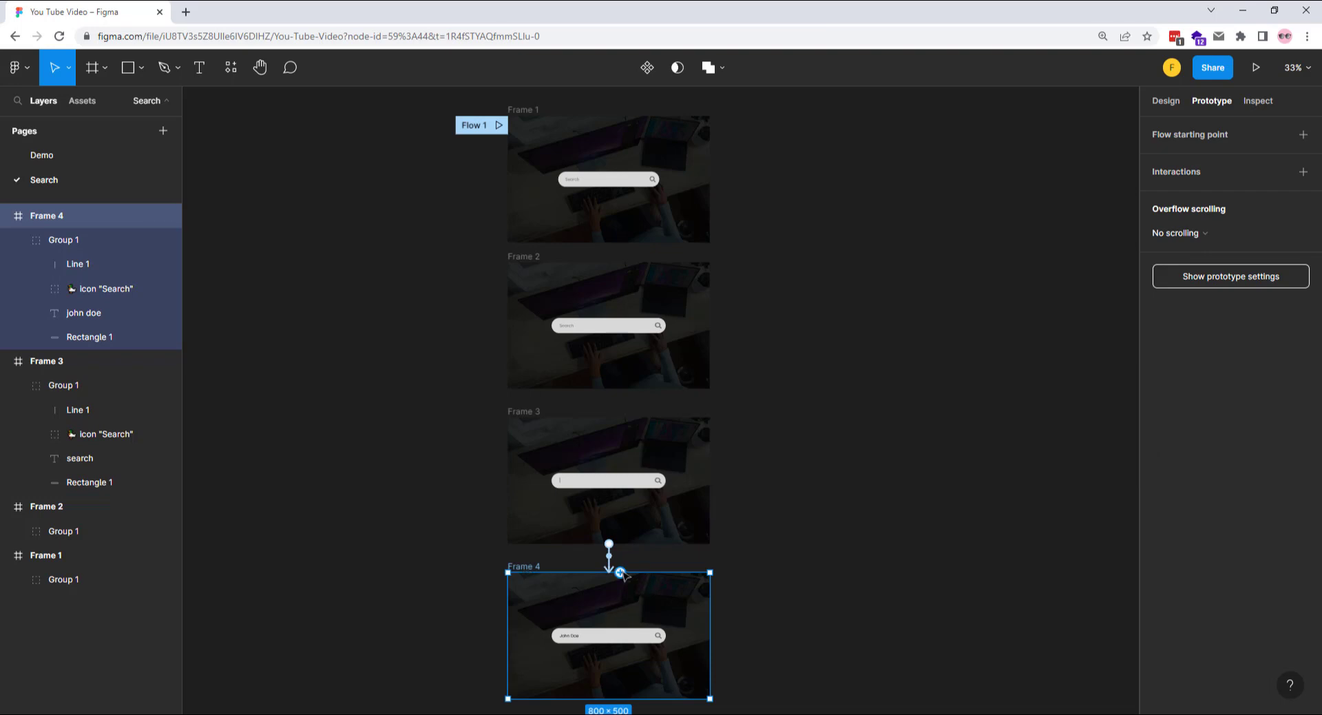
pyautogui.moveTo(643, 264); pyautogui.dragTo(638, 180)
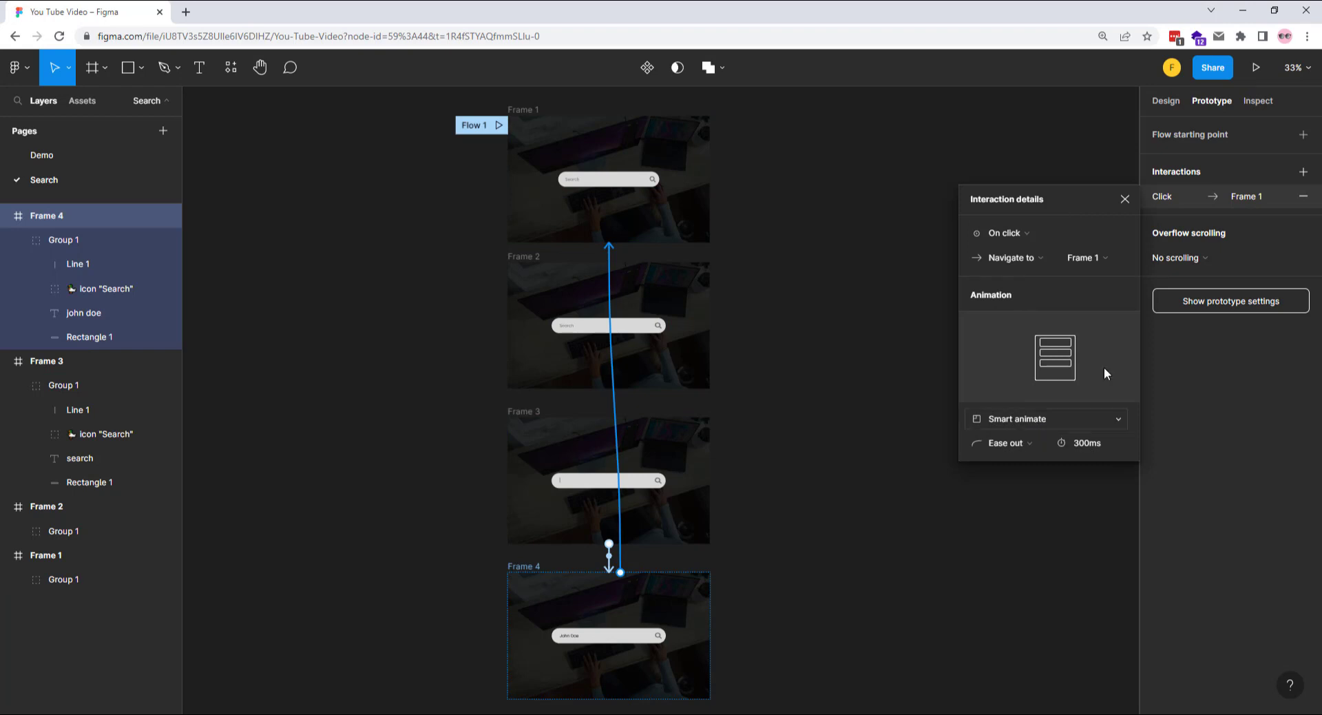
pyautogui.click(1126, 199)
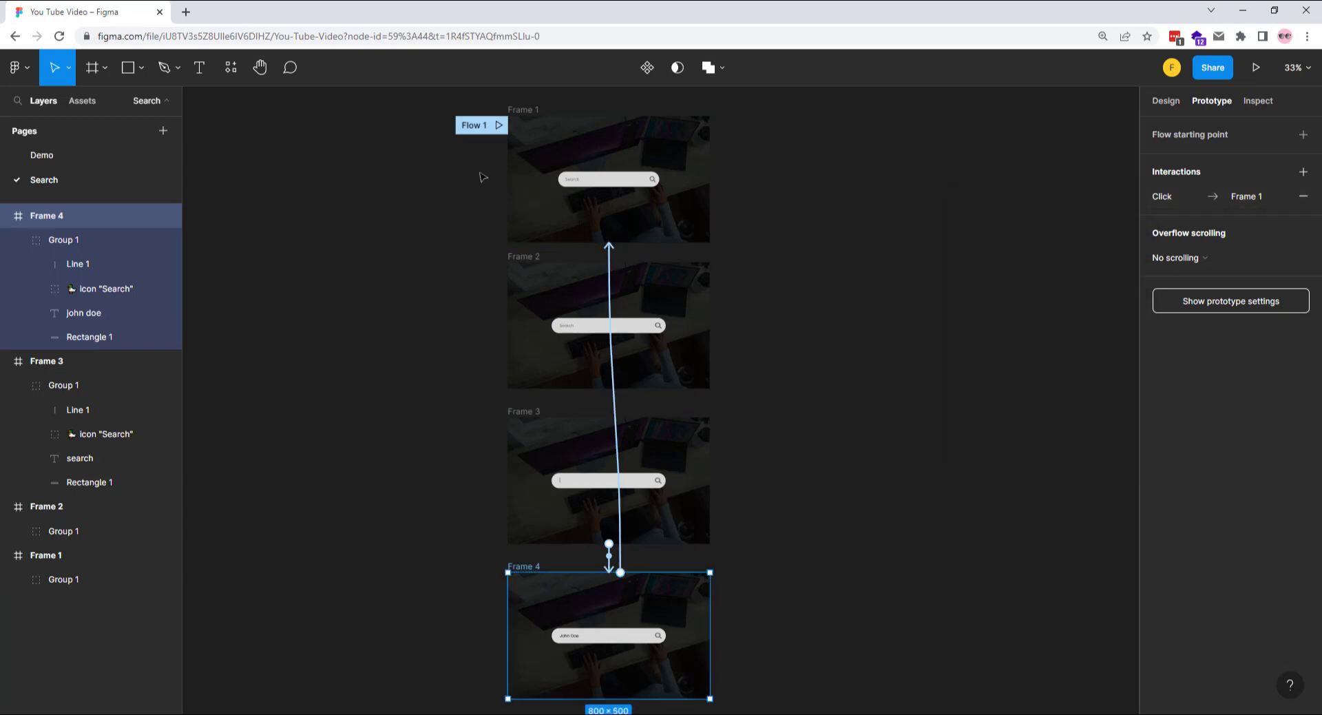
# Step: Preview Flow 1 and test the search bar's click transition from Frame 1 to Frame 2
pyautogui.click(500, 127)
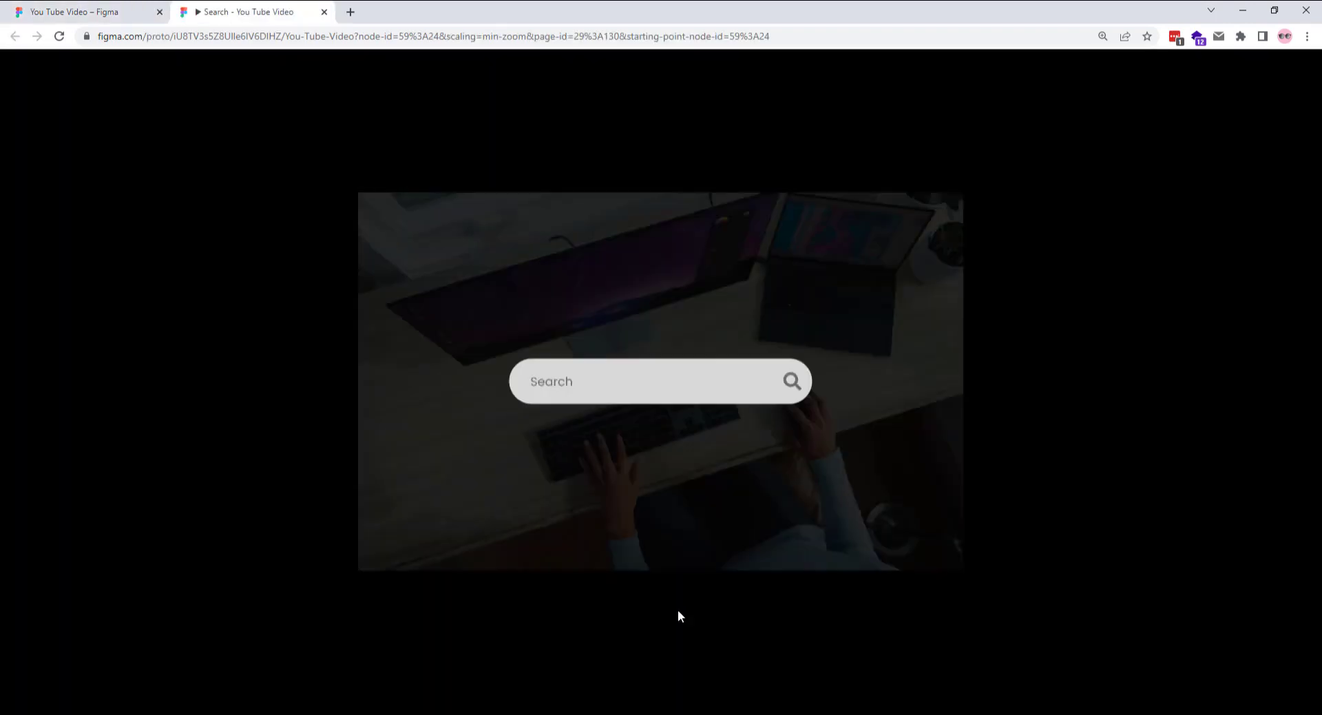
pyautogui.click(656, 387)
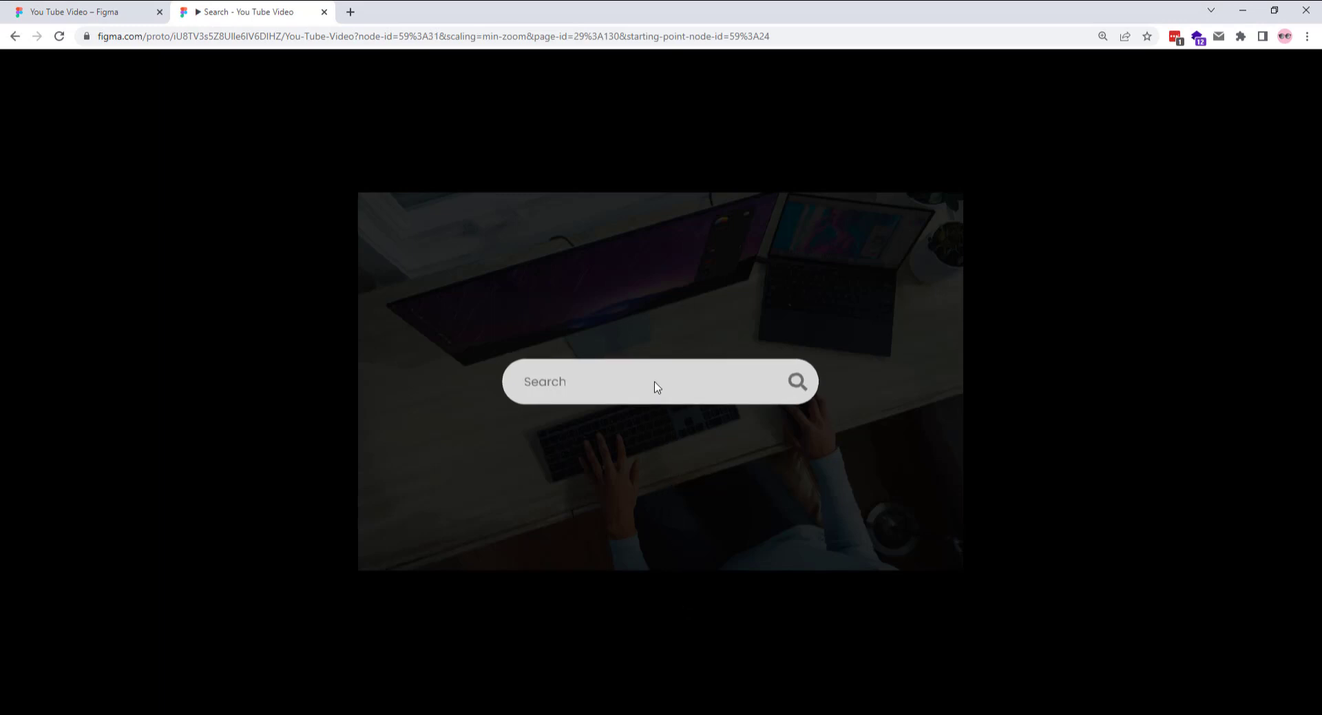